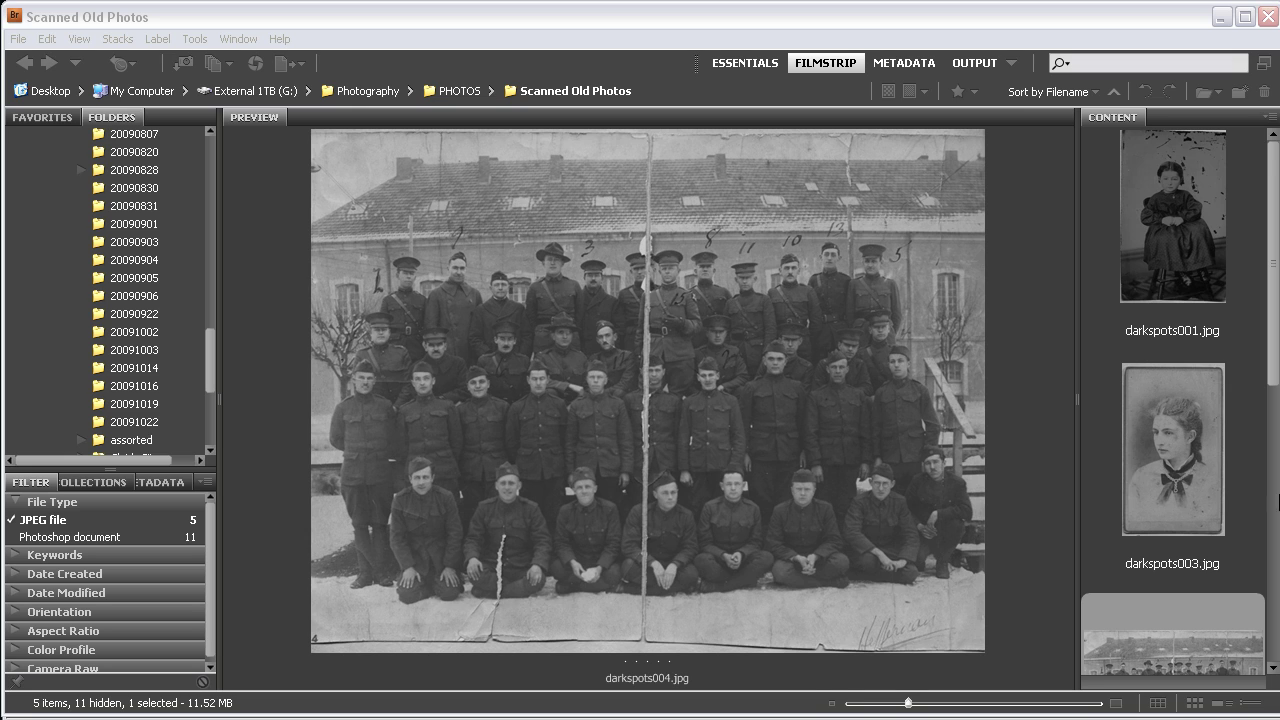
In Bridge, preview darkspots001.jpg and then the darkspots003.jpg portrait
{"action": "mouse_move", "coordinate": [1273, 364]}
{"action": "left_mouse_down"}
{"action": "mouse_move", "coordinate": [1272, 392]}
{"action": "mouse_move", "coordinate": [1272, 355]}
{"action": "left_mouse_up"}
{"action": "left_click", "coordinate": [1172, 215]}
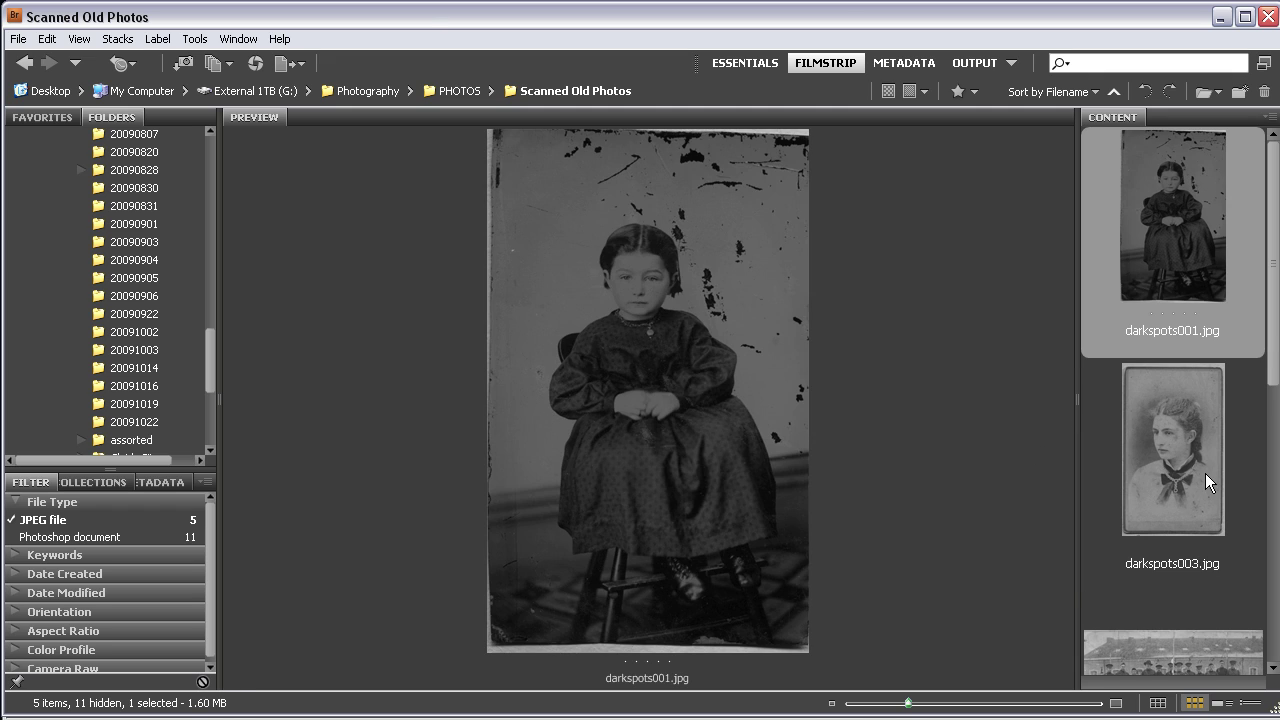
{"action": "left_click", "coordinate": [1200, 485]}
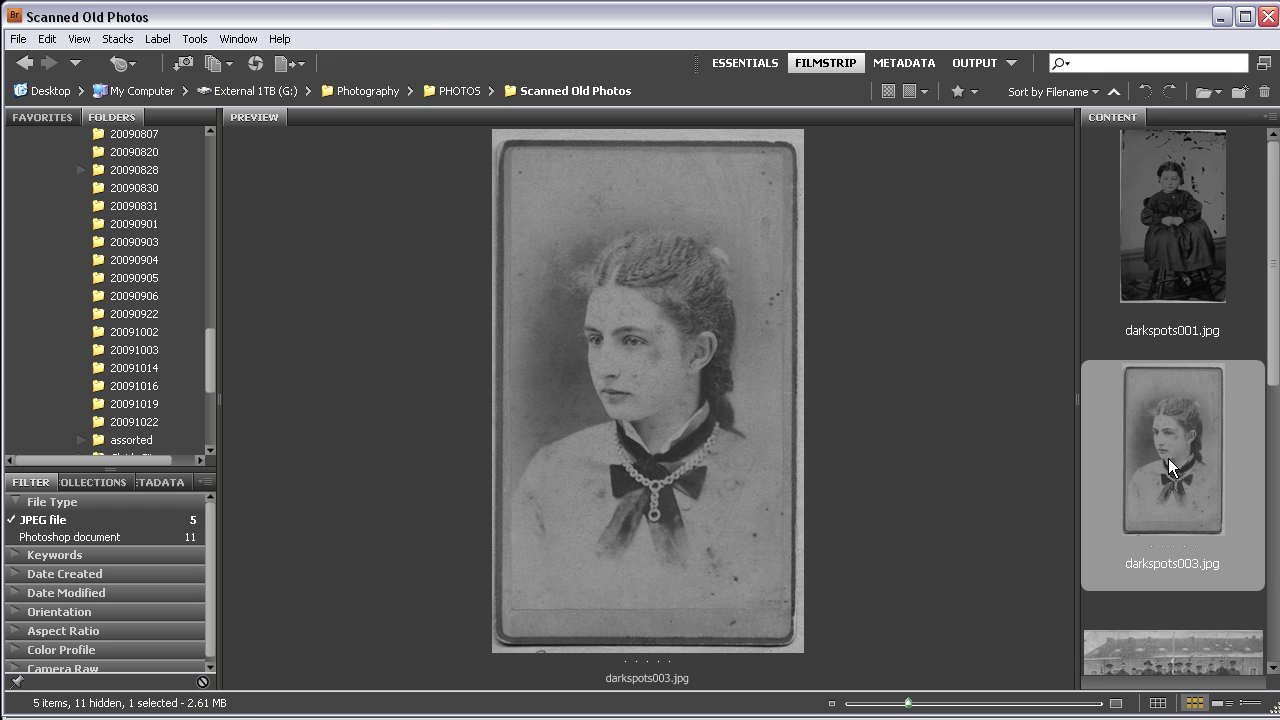
Open darkspots001.jpg in Photoshop and duplicate its Background layer as Background copy
{"action": "left_click", "coordinate": [1175, 229]}
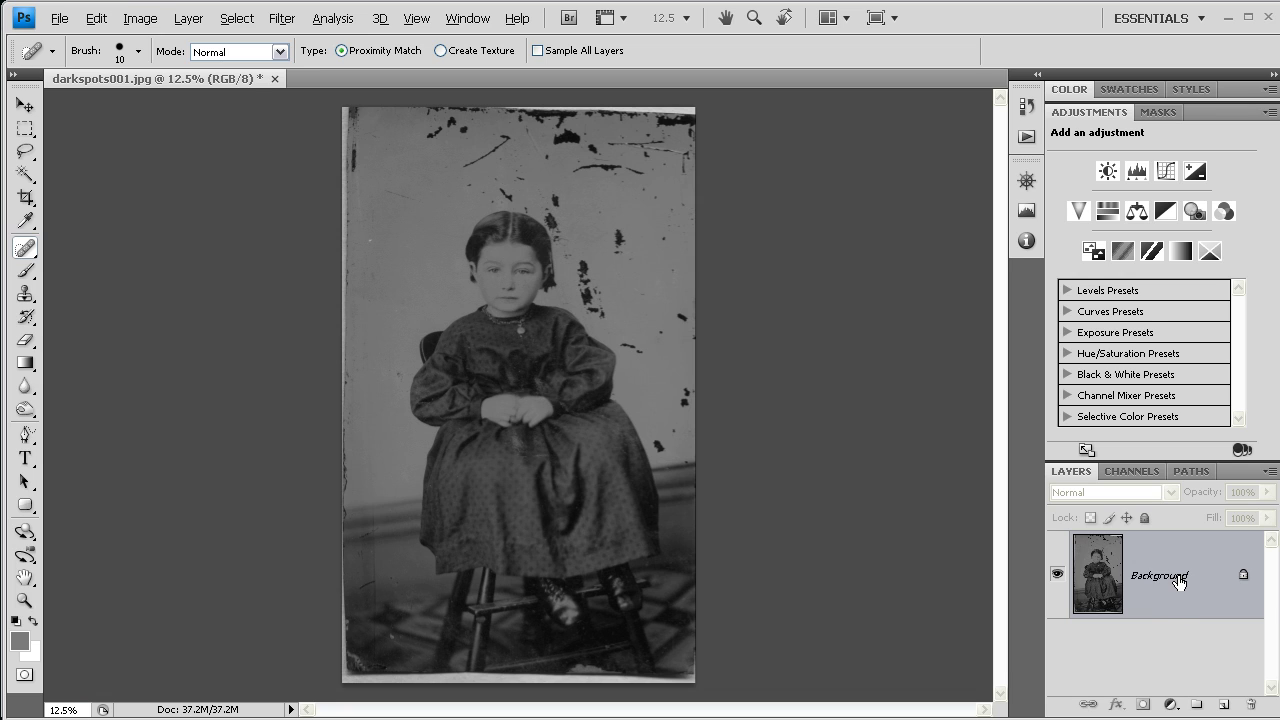
{"action": "left_click_drag", "start_coordinate": [1178, 582], "coordinate": [1224, 706]}
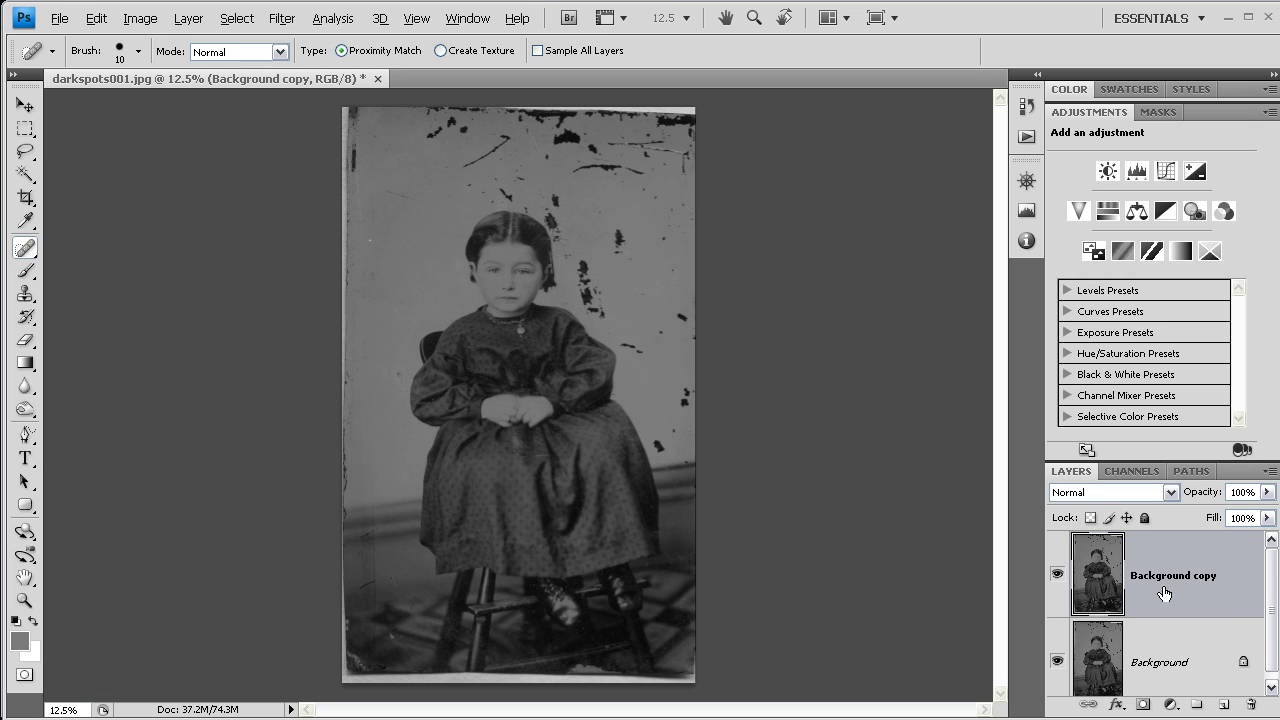
Add a Curves adjustment layer with white input at 133 and black point at 2
{"action": "left_click", "coordinate": [1171, 704]}
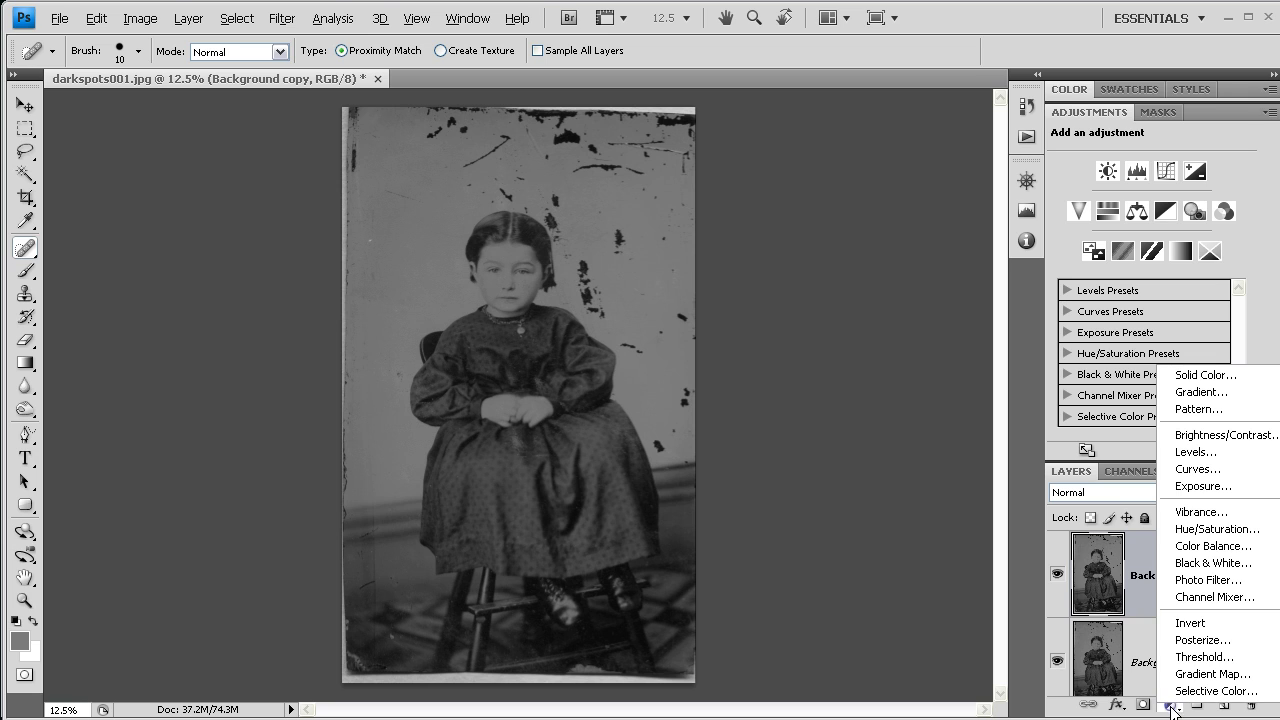
{"action": "left_click", "coordinate": [1200, 469]}
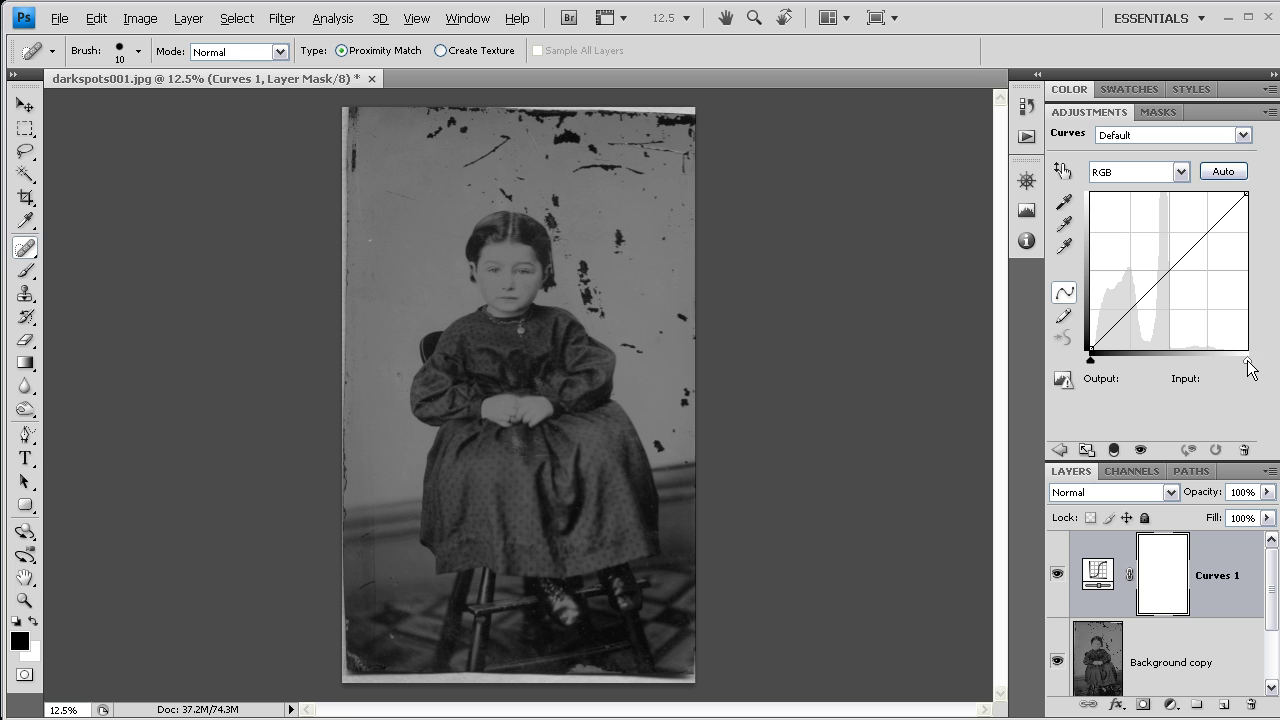
{"action": "left_click_drag", "start_coordinate": [1248, 364], "coordinate": [1178, 358]}
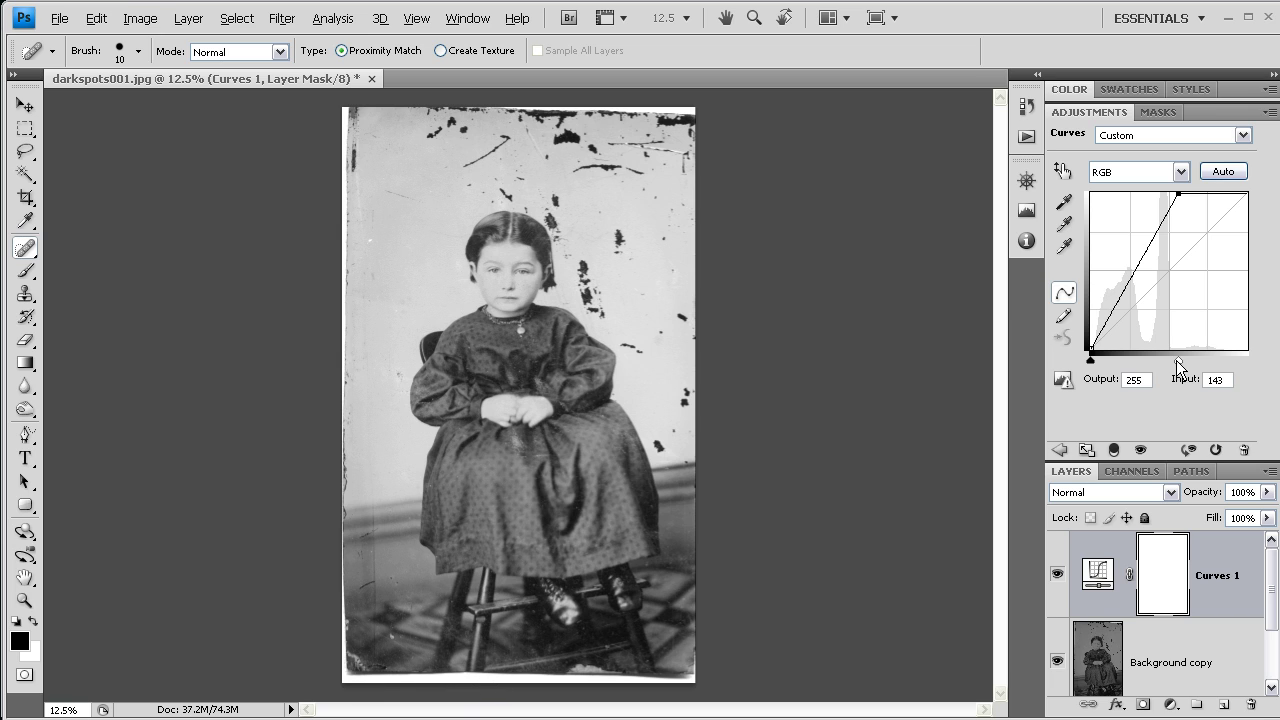
{"action": "left_click_drag", "start_coordinate": [1178, 357], "coordinate": [1170, 359]}
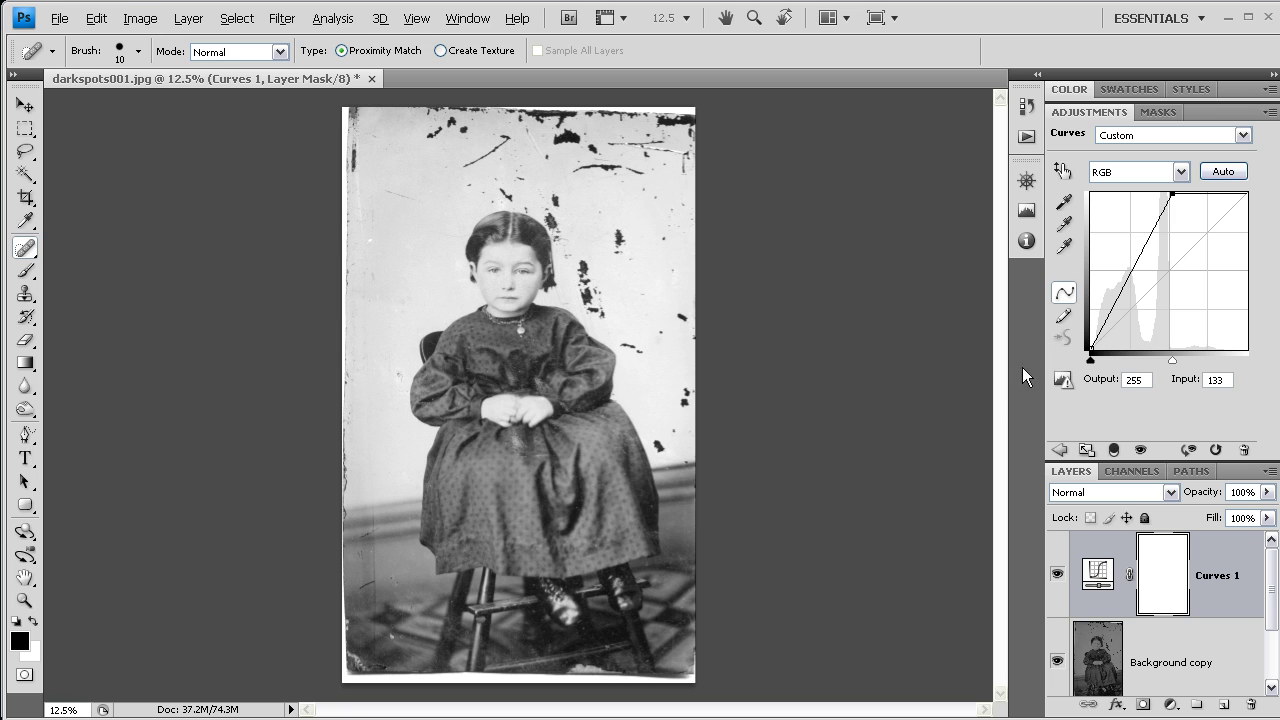
{"action": "left_click", "coordinate": [1090, 355]}
{"action": "left_click_drag", "start_coordinate": [1090, 358], "coordinate": [1091, 358]}
Create Group 1 holding Curves 1 with Background copy directly beneath it
{"action": "left_click", "coordinate": [1197, 709]}
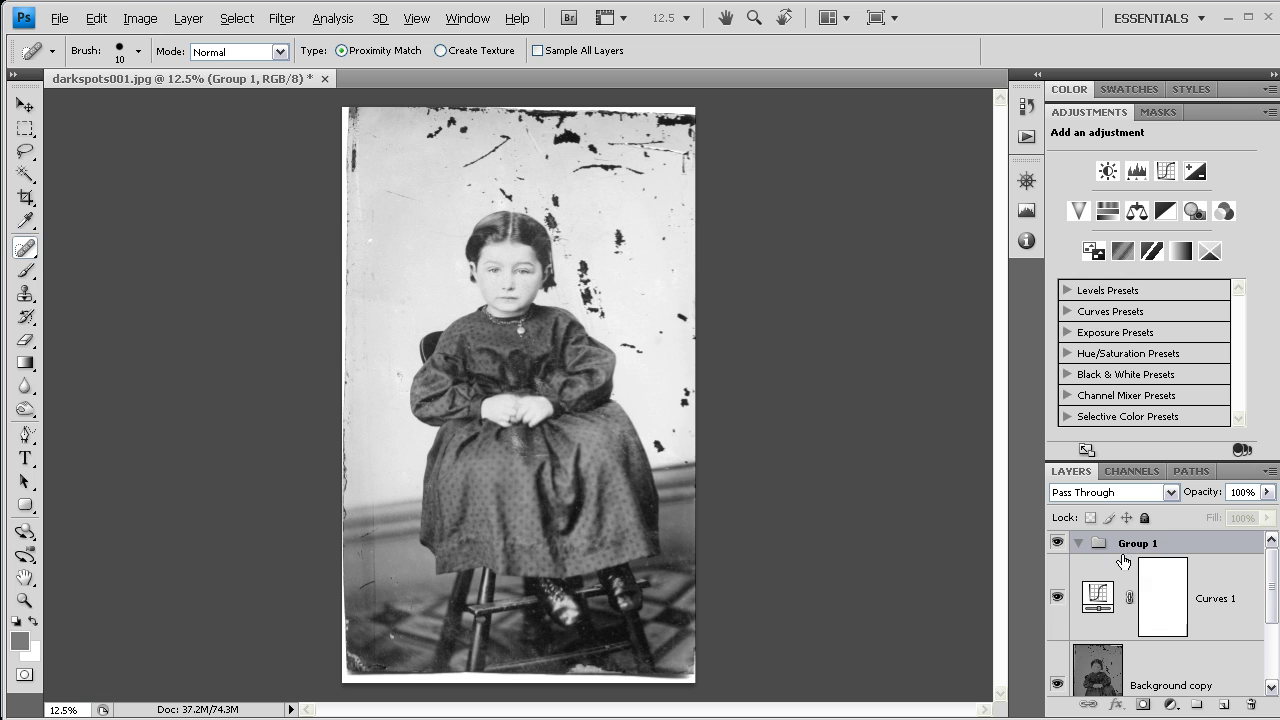
{"action": "left_click_drag", "start_coordinate": [1226, 588], "coordinate": [1209, 545]}
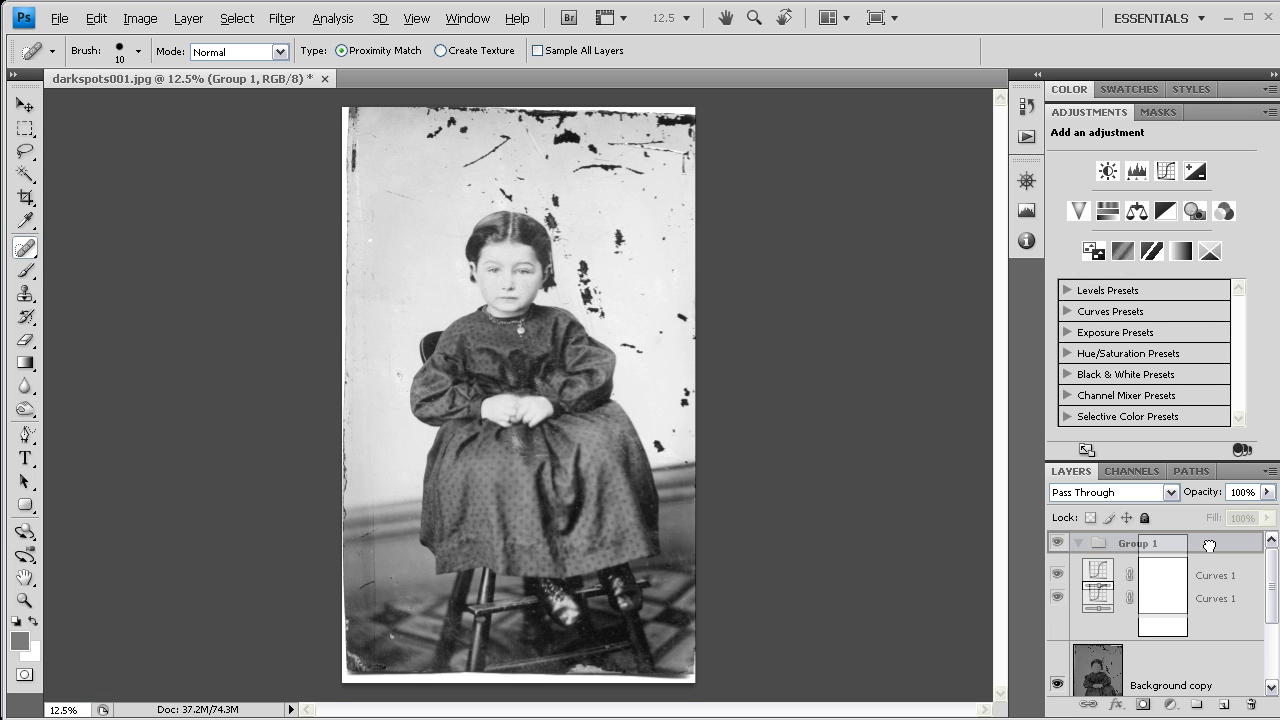
{"action": "left_click_drag", "start_coordinate": [1209, 545], "coordinate": [1209, 546]}
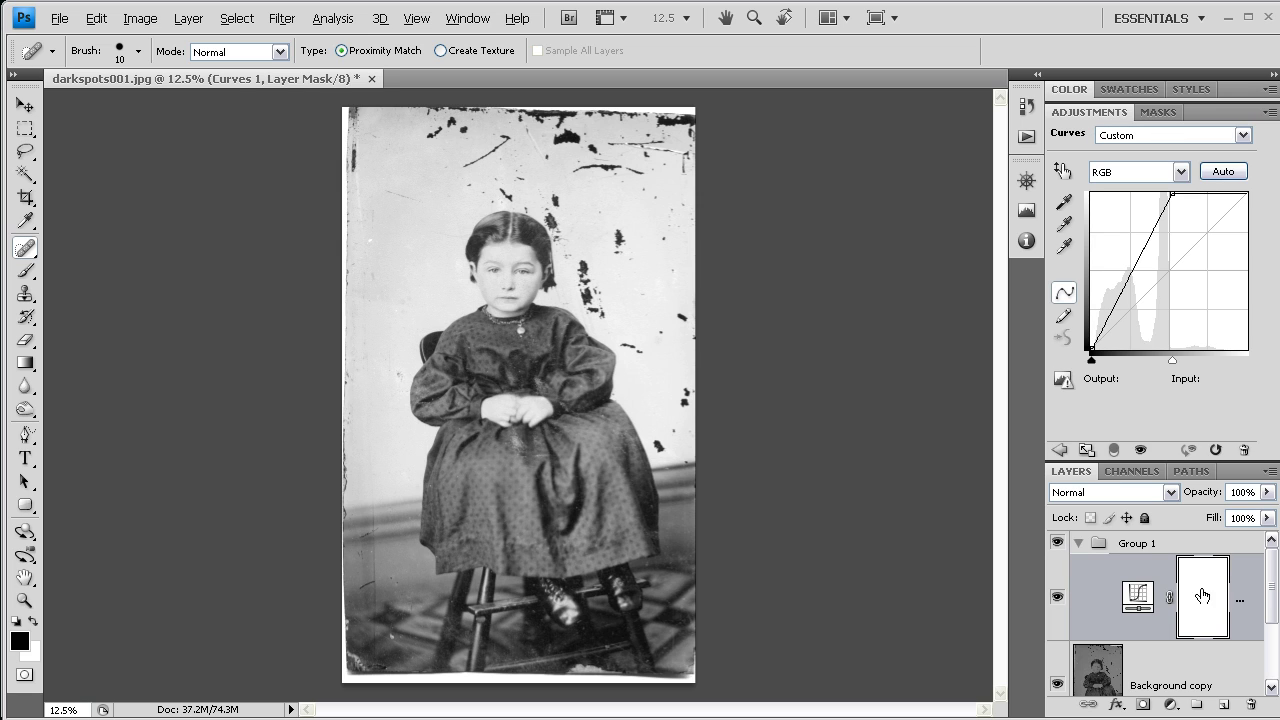
{"action": "left_click_drag", "start_coordinate": [1166, 663], "coordinate": [1191, 546]}
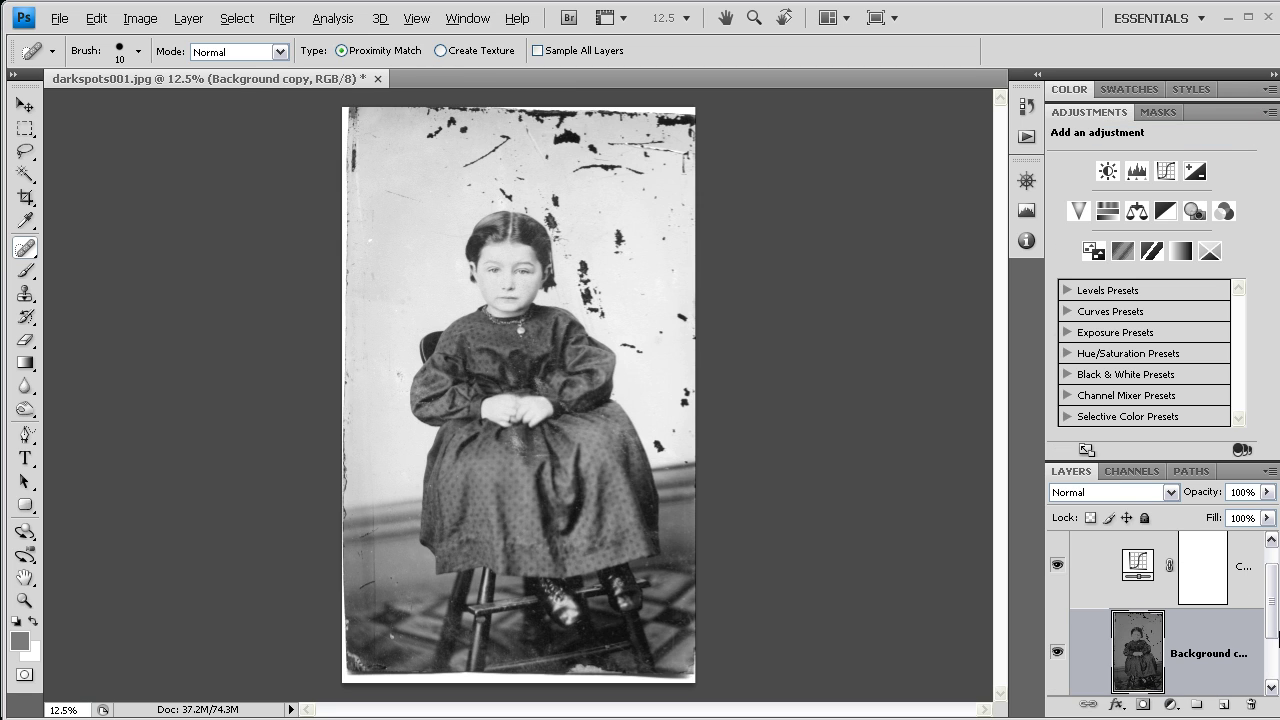
{"action": "scroll", "coordinate": [1272, 610], "scroll_direction": "up", "scroll_amount": 1}
{"action": "scroll", "coordinate": [1262, 643], "scroll_direction": "down", "scroll_amount": 2}
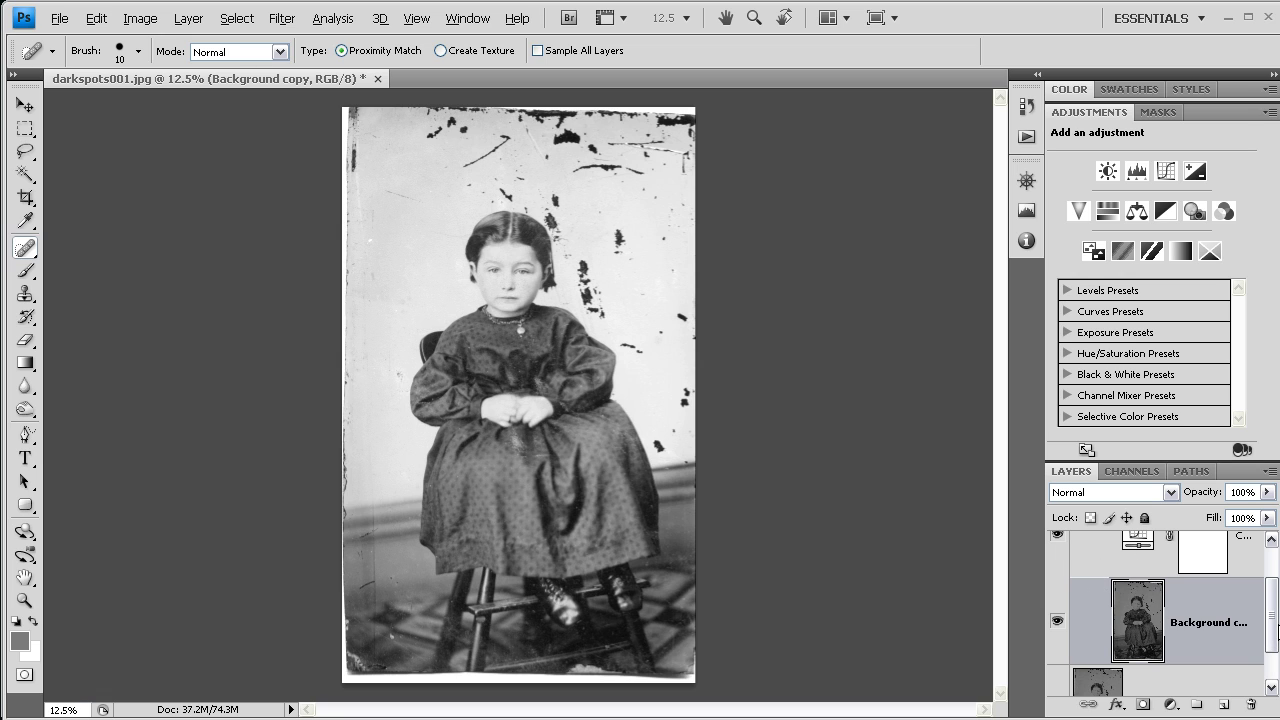
{"action": "scroll", "coordinate": [1274, 590], "scroll_direction": "up", "scroll_amount": 2}
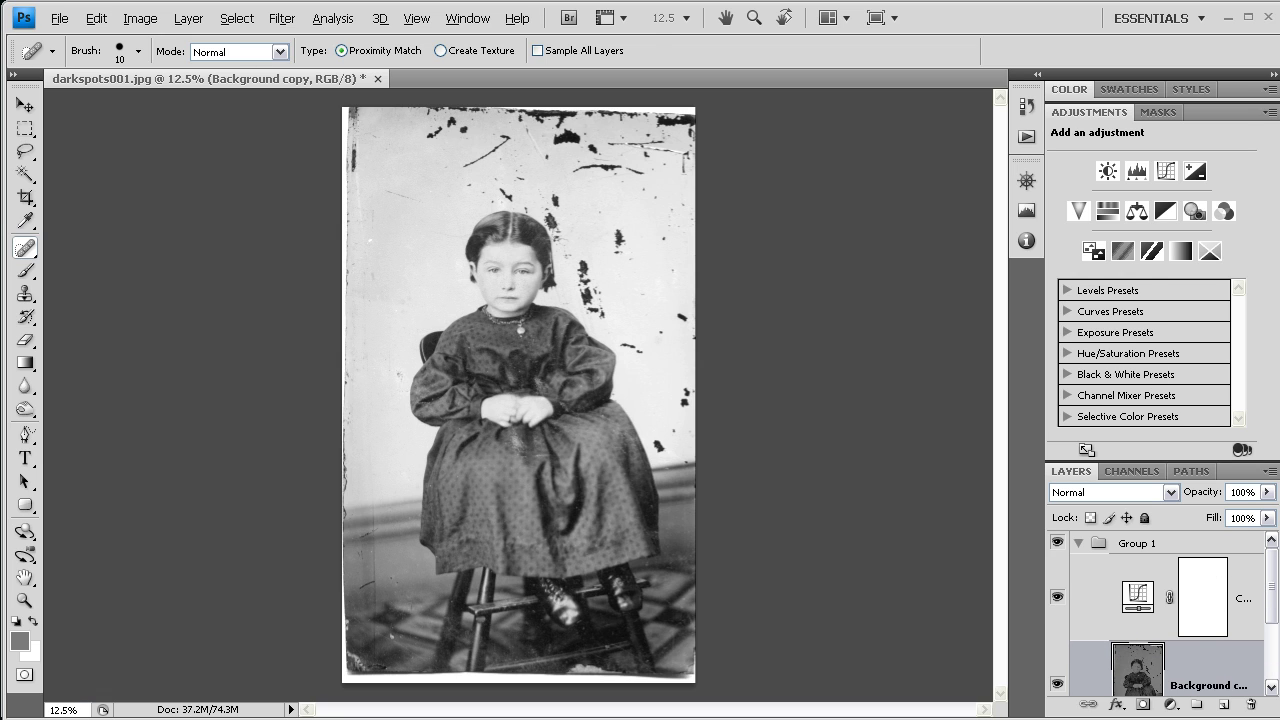
Switch to the Spot Healing Brush and zoom the photo in to 50%
{"action": "key", "text": "m"}
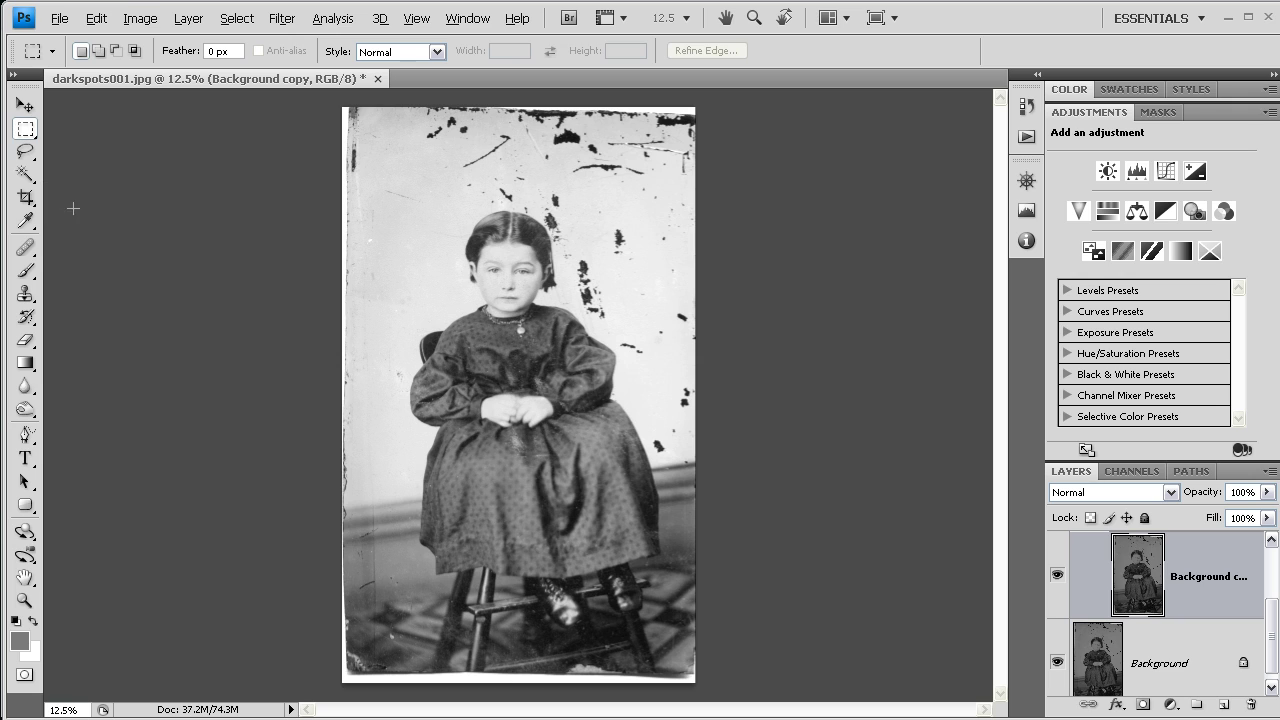
{"action": "left_click", "coordinate": [33, 249]}
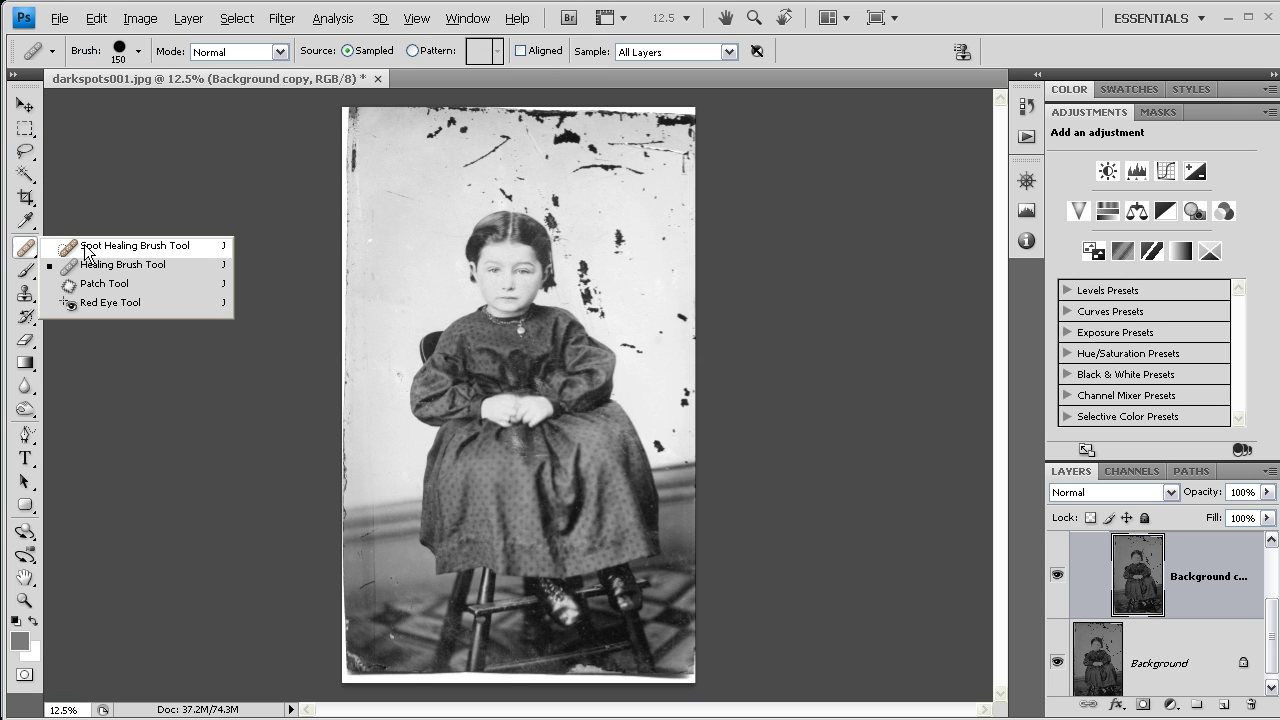
{"action": "left_click", "coordinate": [85, 248]}
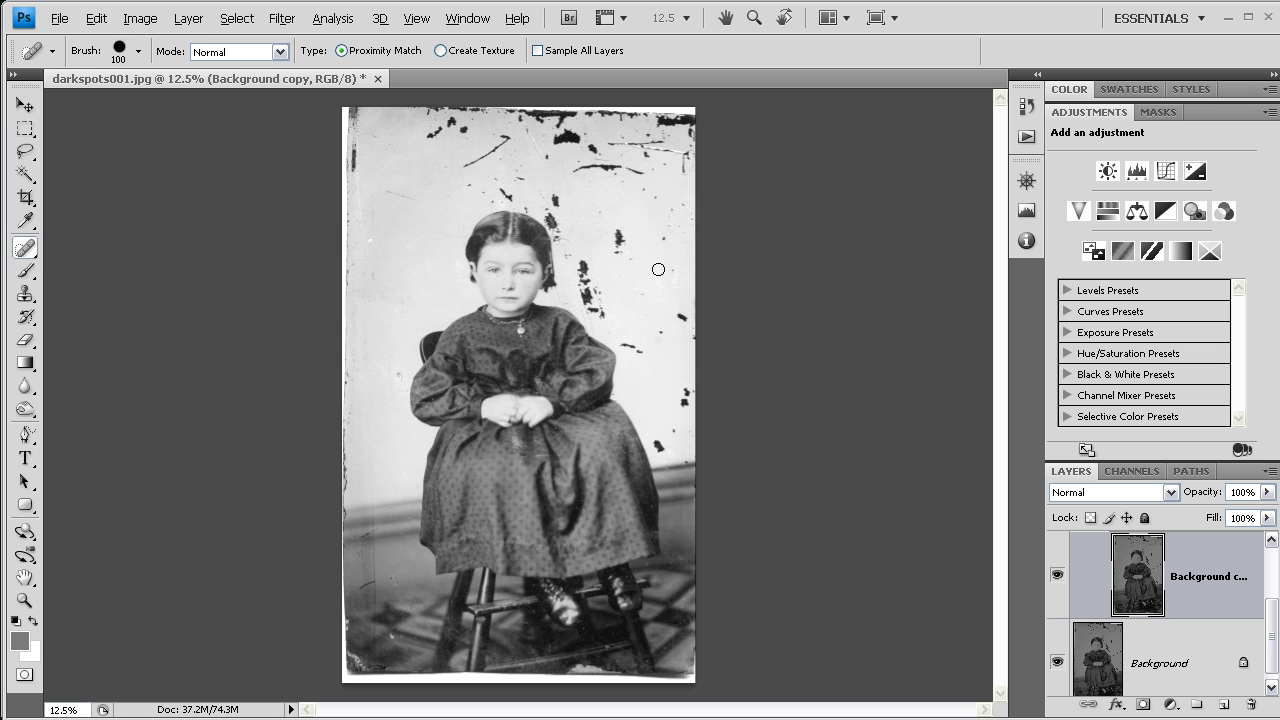
{"action": "key", "text": "ctrl+plus"}
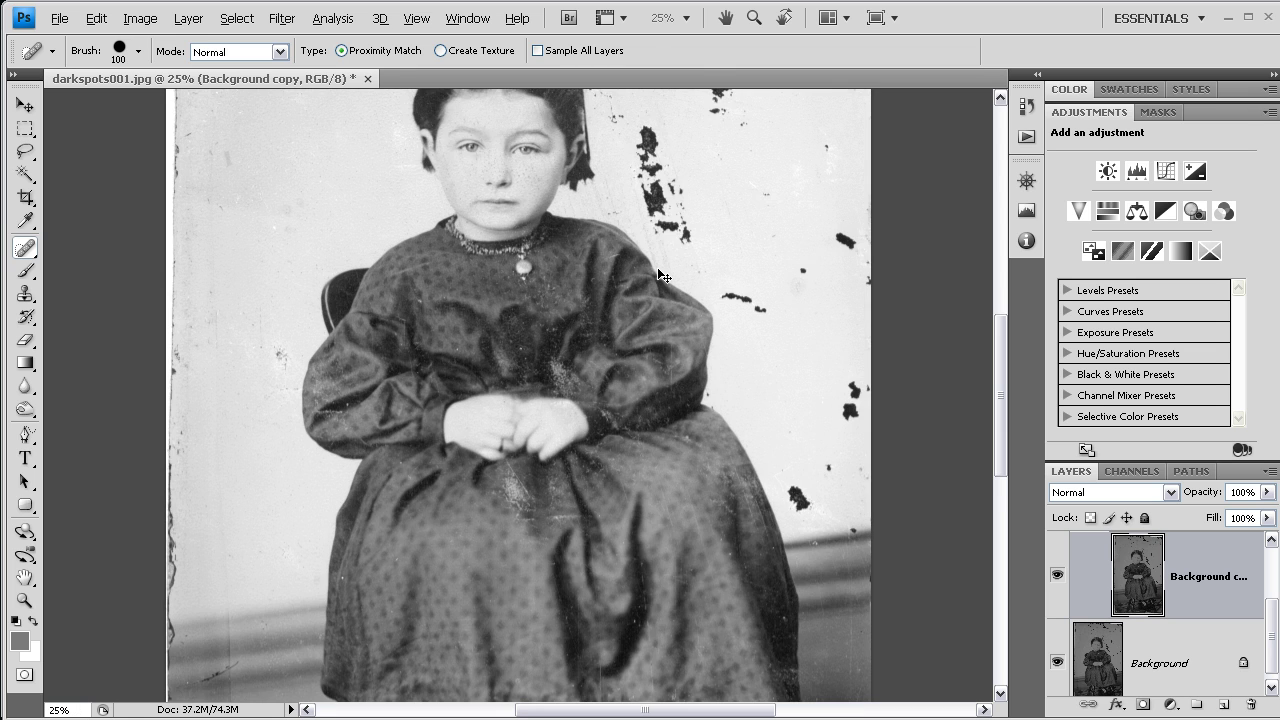
{"action": "key", "text": "ctrl+plus"}
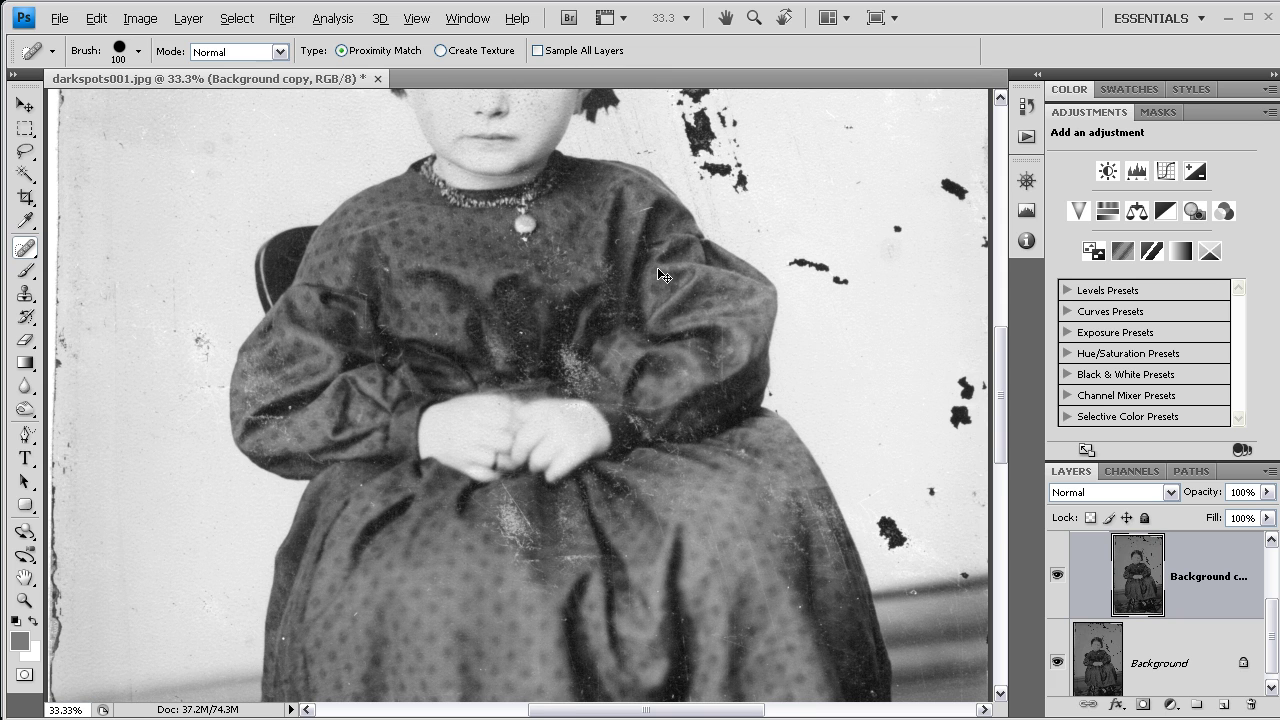
{"action": "key", "text": "ctrl+plus"}
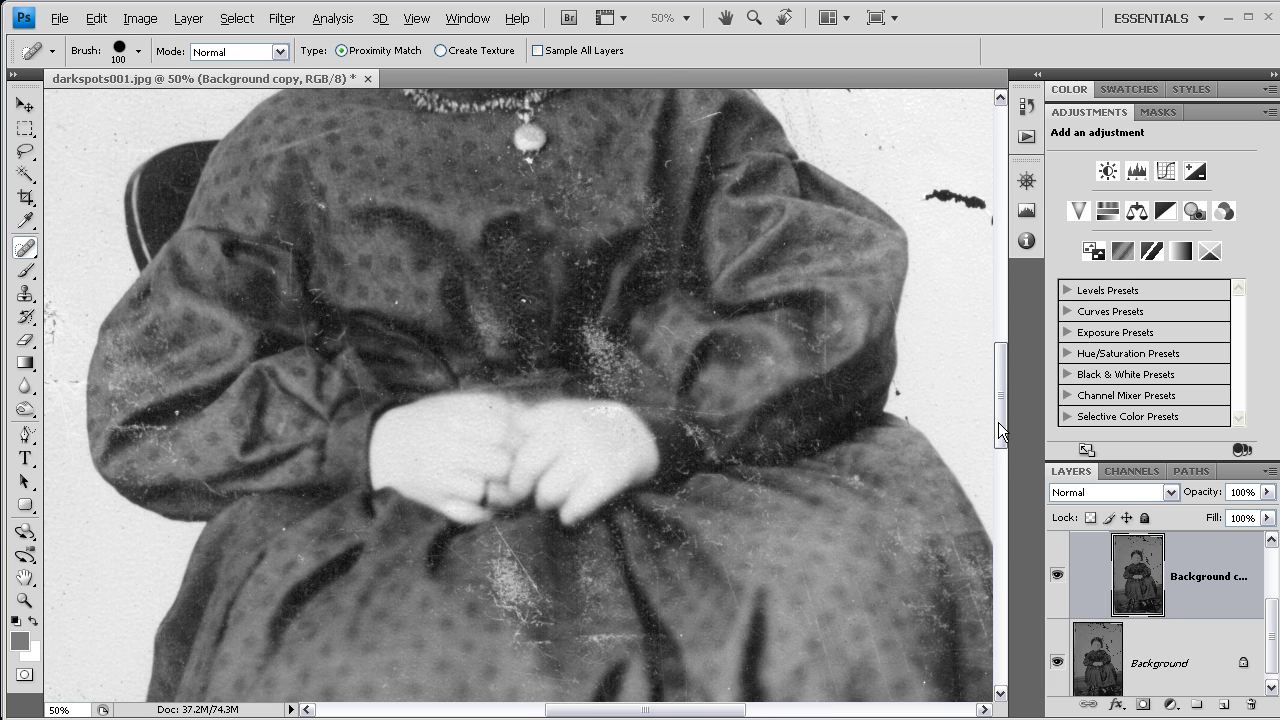
Heal three dark specks and a blotch in the background right of the girl's head
{"action": "left_click_drag", "start_coordinate": [998, 422], "coordinate": [1001, 321]}
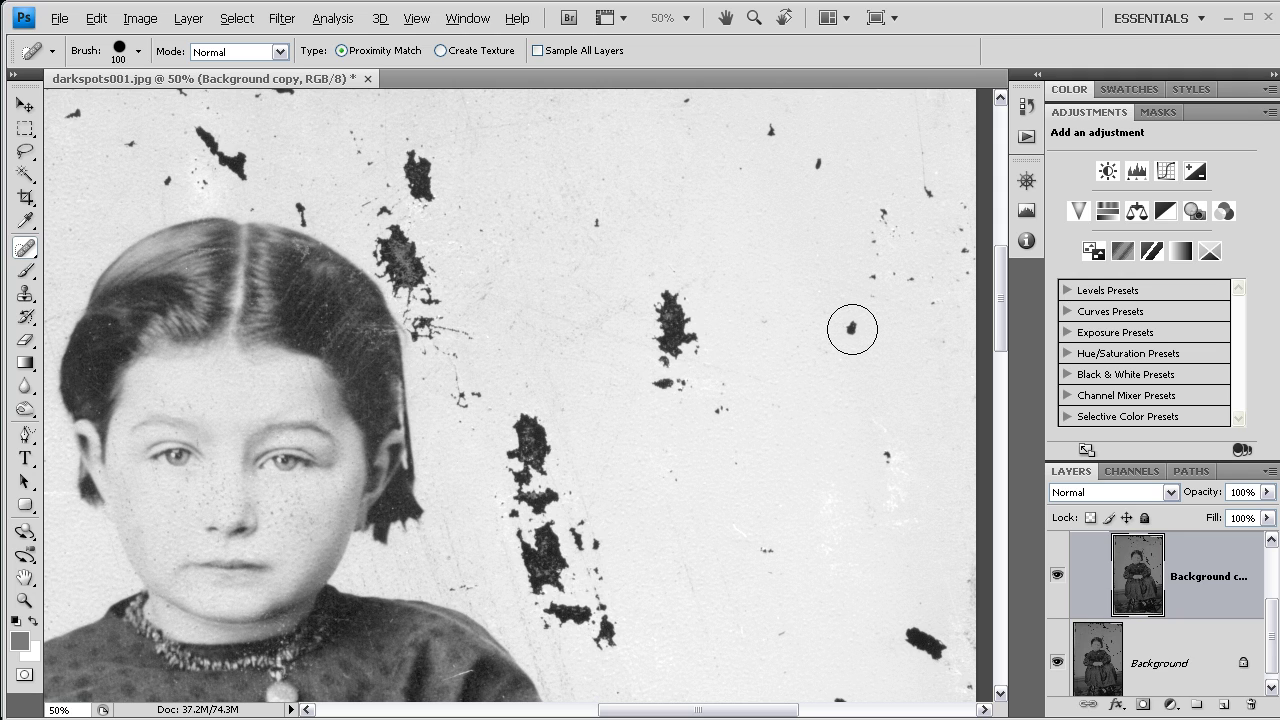
{"action": "left_click_drag", "start_coordinate": [850, 328], "coordinate": [848, 326]}
{"action": "left_click_drag", "start_coordinate": [761, 549], "coordinate": [775, 550]}
{"action": "mouse_move", "coordinate": [907, 636]}
{"action": "left_mouse_down"}
{"action": "mouse_move", "coordinate": [904, 626]}
{"action": "mouse_move", "coordinate": [938, 652]}
{"action": "left_mouse_up"}
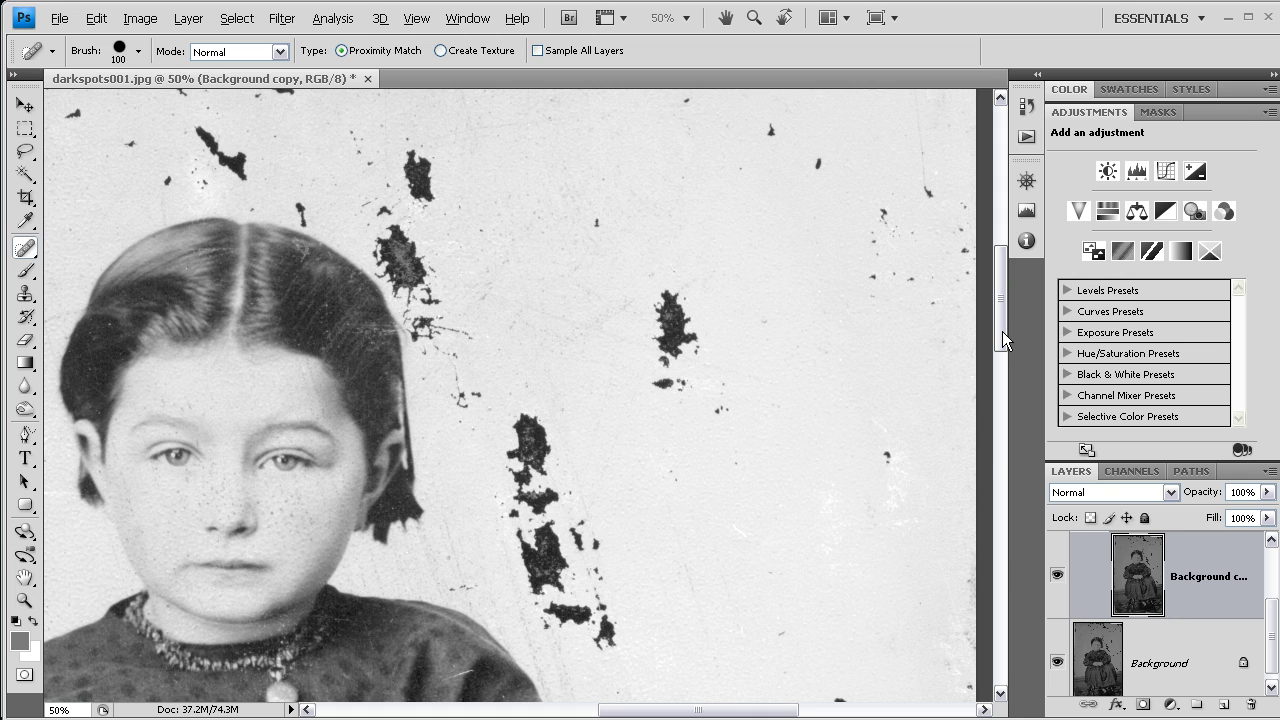
Heal the small and elongated dark spots beside the girl's shoulder
{"action": "left_click_drag", "start_coordinate": [1002, 332], "coordinate": [1002, 392]}
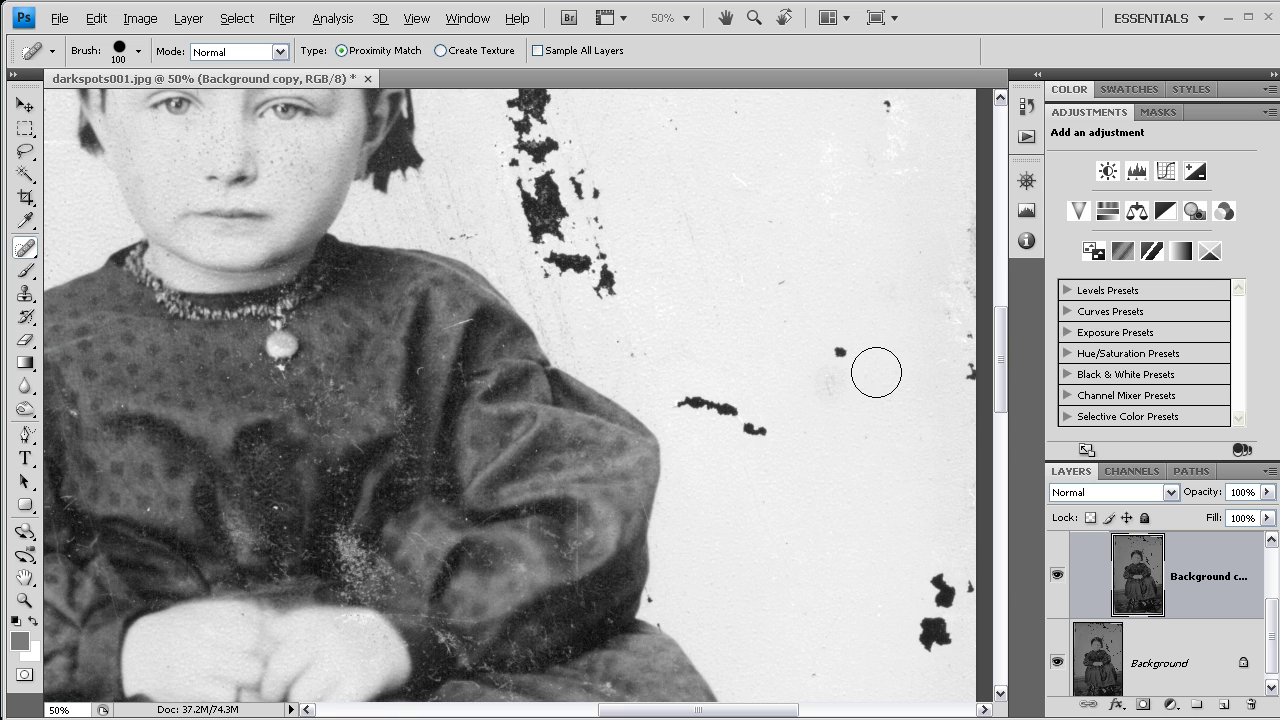
{"action": "left_click_drag", "start_coordinate": [837, 350], "coordinate": [836, 351]}
{"action": "left_click_drag", "start_coordinate": [676, 406], "coordinate": [770, 432]}
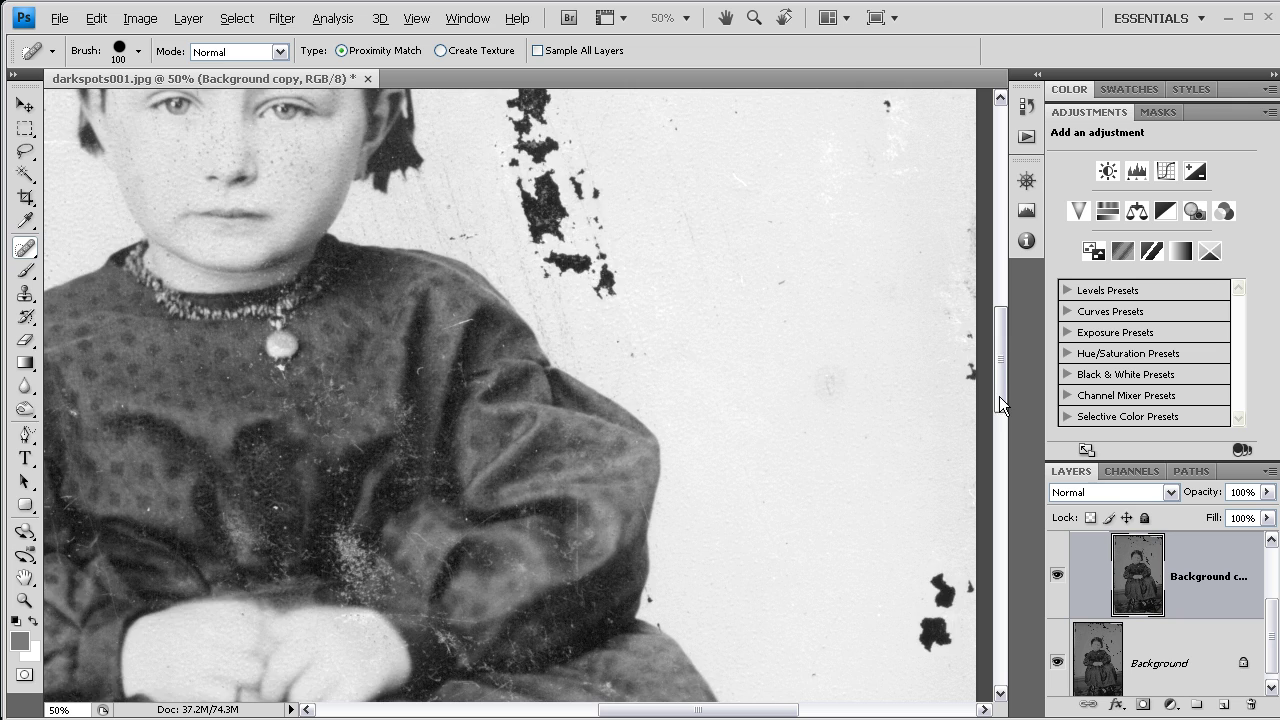
{"action": "left_click_drag", "start_coordinate": [999, 396], "coordinate": [1011, 349]}
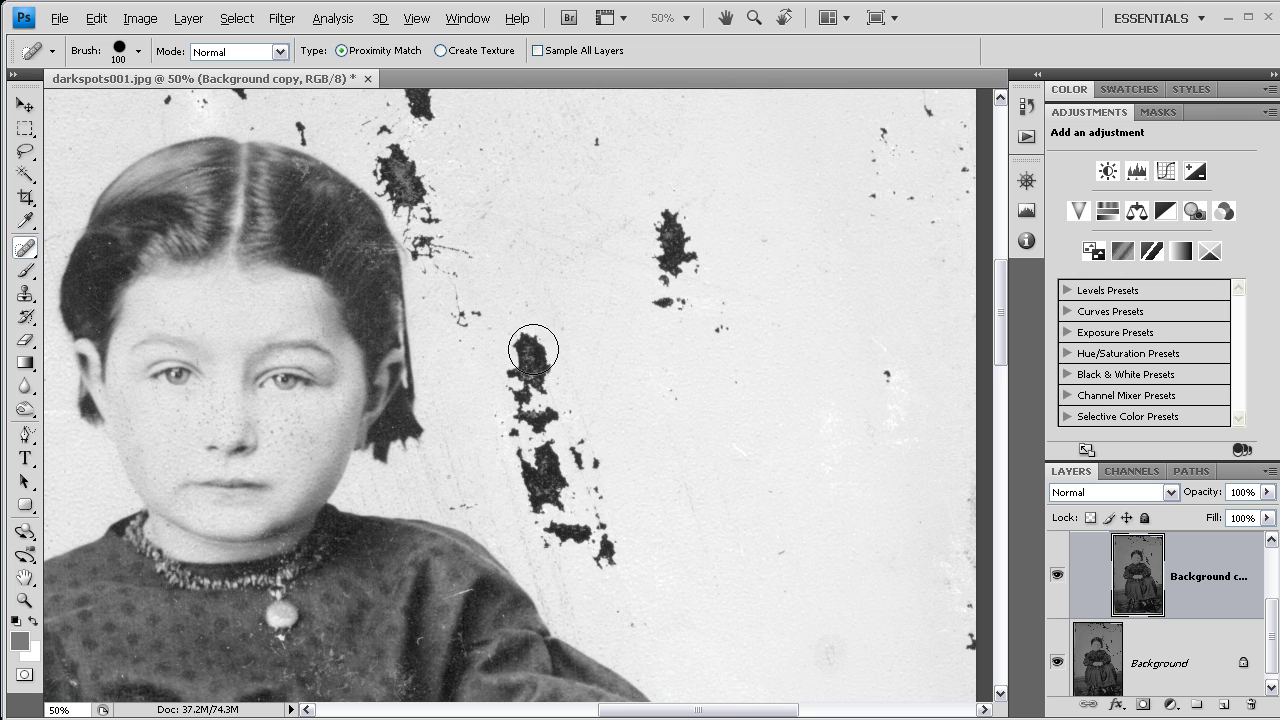
Spot-heal the dark blotch beside the girl's hair and zoom to 100% to inspect it
{"action": "mouse_move", "coordinate": [523, 357]}
{"action": "left_mouse_down"}
{"action": "mouse_move", "coordinate": [538, 475]}
{"action": "mouse_move", "coordinate": [536, 363]}
{"action": "mouse_move", "coordinate": [554, 456]}
{"action": "mouse_move", "coordinate": [545, 377]}
{"action": "mouse_move", "coordinate": [609, 543]}
{"action": "mouse_move", "coordinate": [598, 566]}
{"action": "mouse_move", "coordinate": [580, 538]}
{"action": "mouse_move", "coordinate": [590, 483]}
{"action": "mouse_move", "coordinate": [574, 454]}
{"action": "mouse_move", "coordinate": [500, 416]}
{"action": "mouse_move", "coordinate": [535, 510]}
{"action": "mouse_move", "coordinate": [568, 476]}
{"action": "left_mouse_up"}
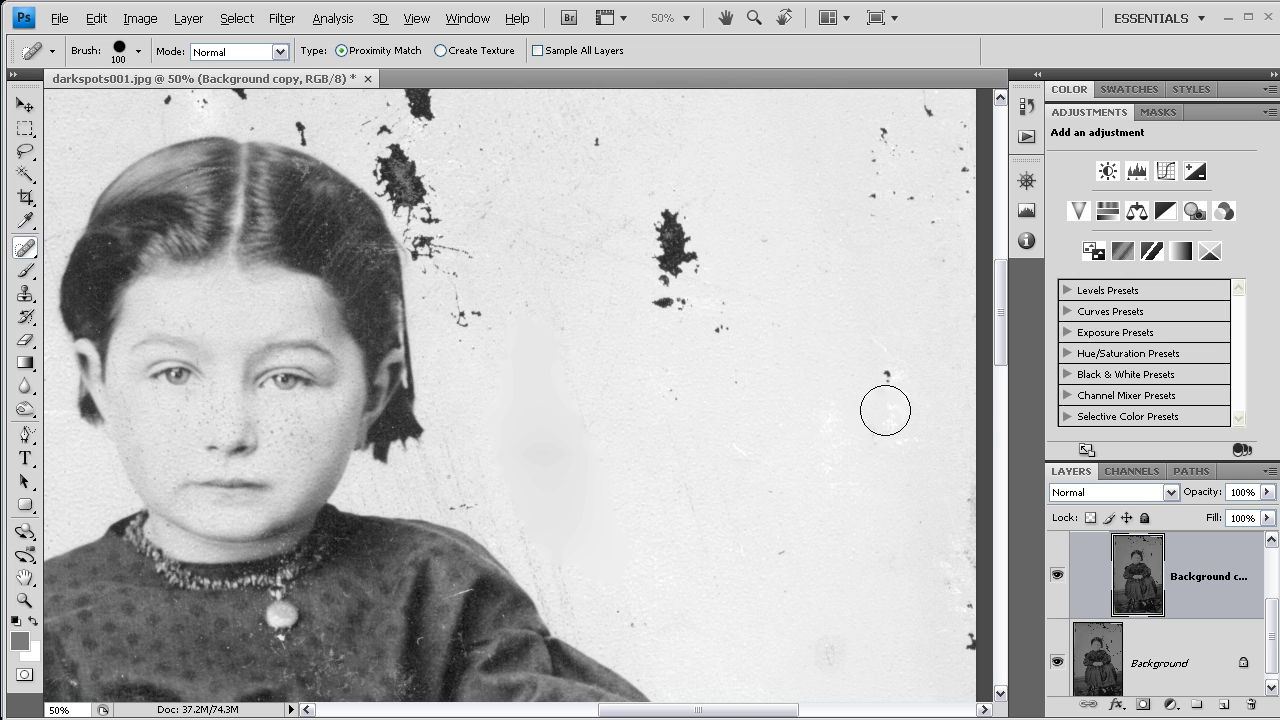
{"action": "left_click_drag", "start_coordinate": [1004, 332], "coordinate": [1004, 360]}
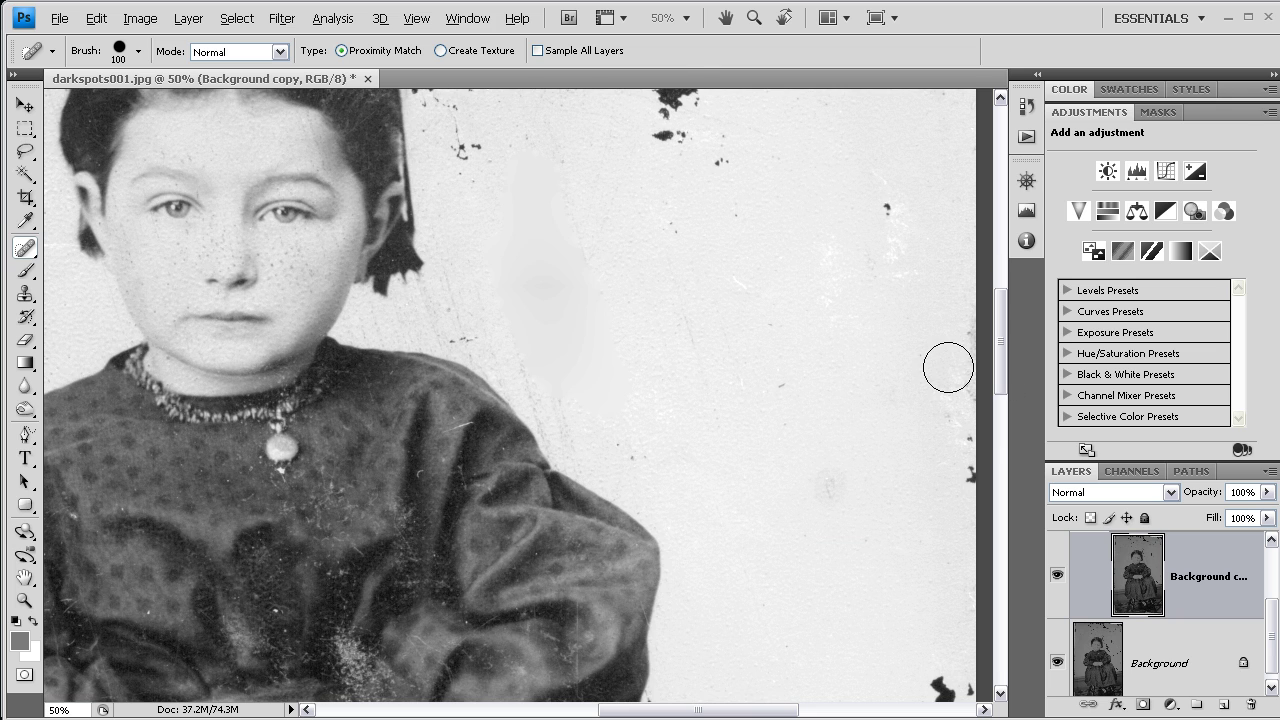
{"action": "key", "text": "ctrl+plus"}
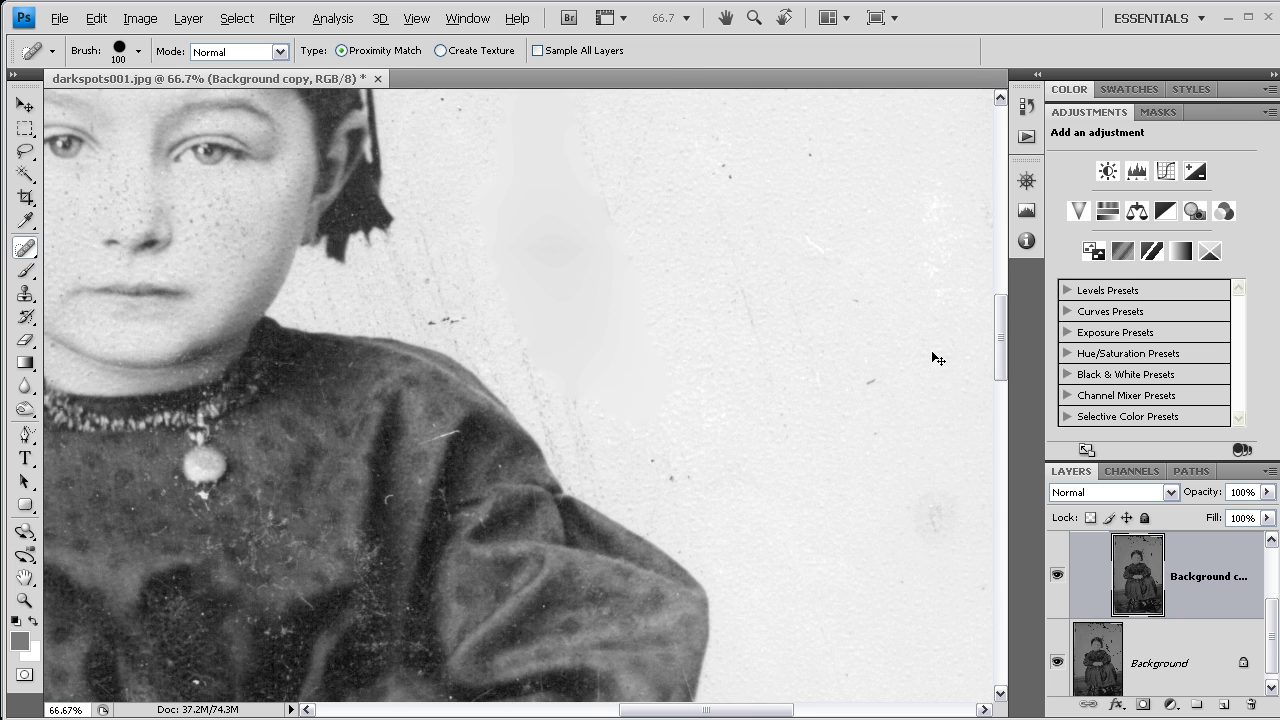
{"action": "key", "text": "ctrl+plus"}
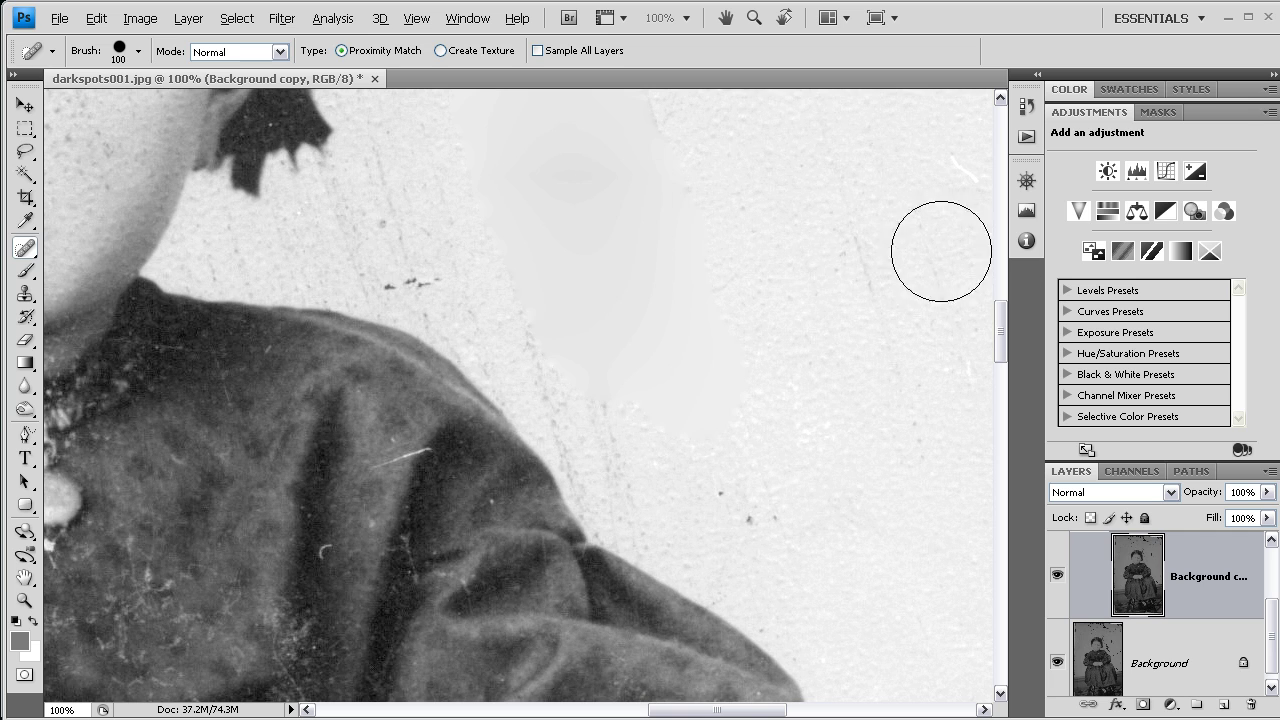
{"action": "scroll", "coordinate": [1005, 317], "scroll_direction": "up", "scroll_amount": 3}
{"action": "scroll", "coordinate": [1005, 317], "scroll_direction": "up", "scroll_amount": 2}
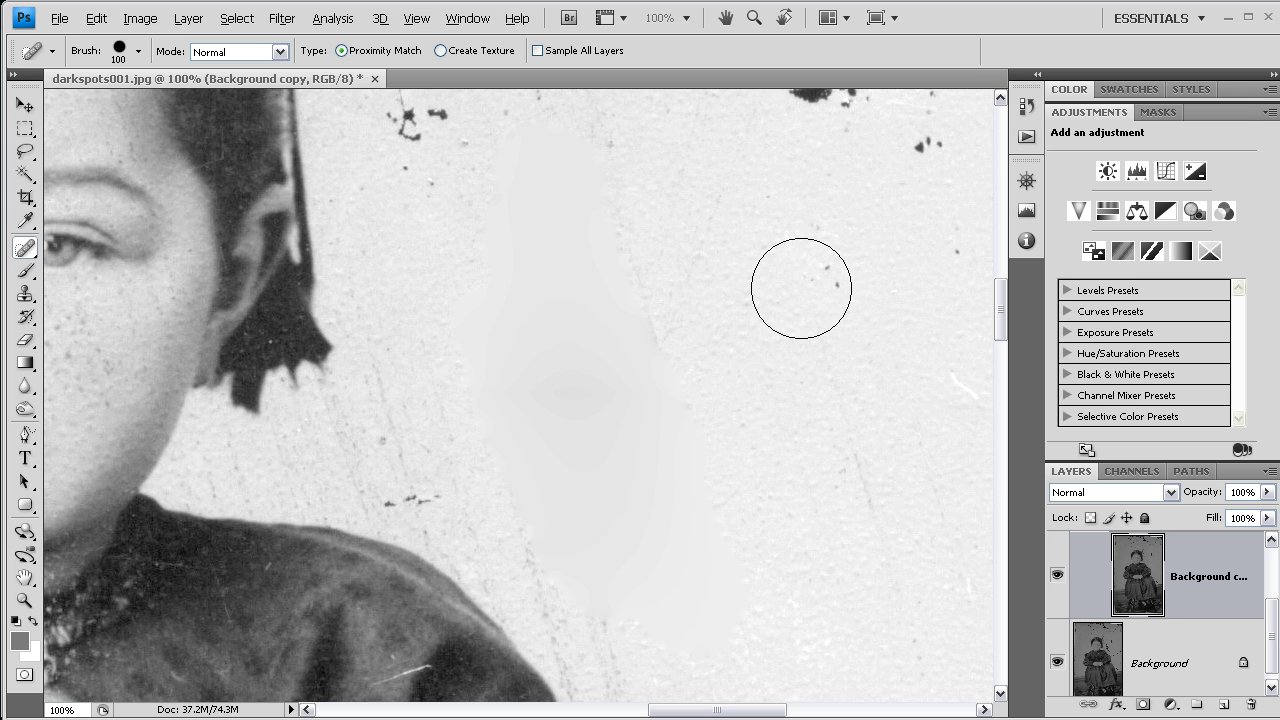
{"action": "key", "text": "ctrl+minus"}
{"action": "key", "text": "ctrl+minus"}
{"action": "key", "text": "ctrl+minus"}
{"action": "key", "text": "ctrl+minus"}
{"action": "key", "text": "ctrl+minus"}
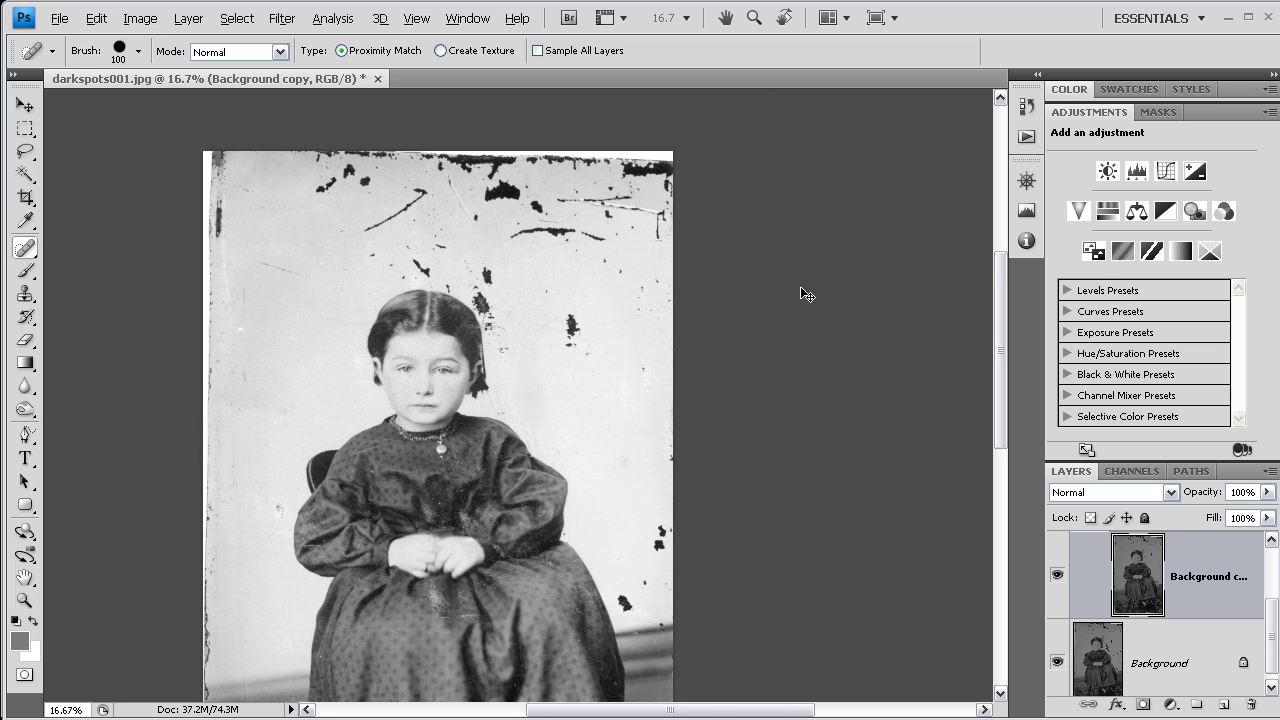
{"action": "key", "text": "ctrl+plus"}
{"action": "key", "text": "ctrl+plus"}
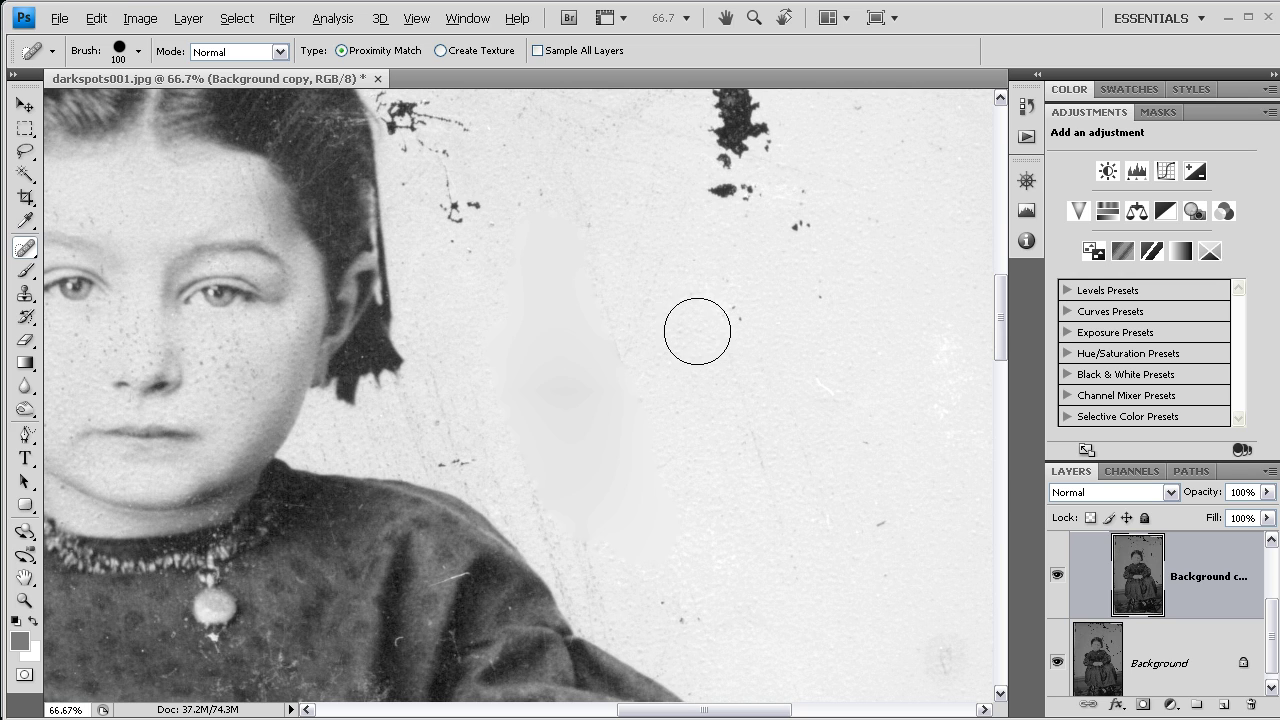
Undo the smeared heal and bring up the healing tool flyout
{"action": "key", "text": "ctrl+z"}
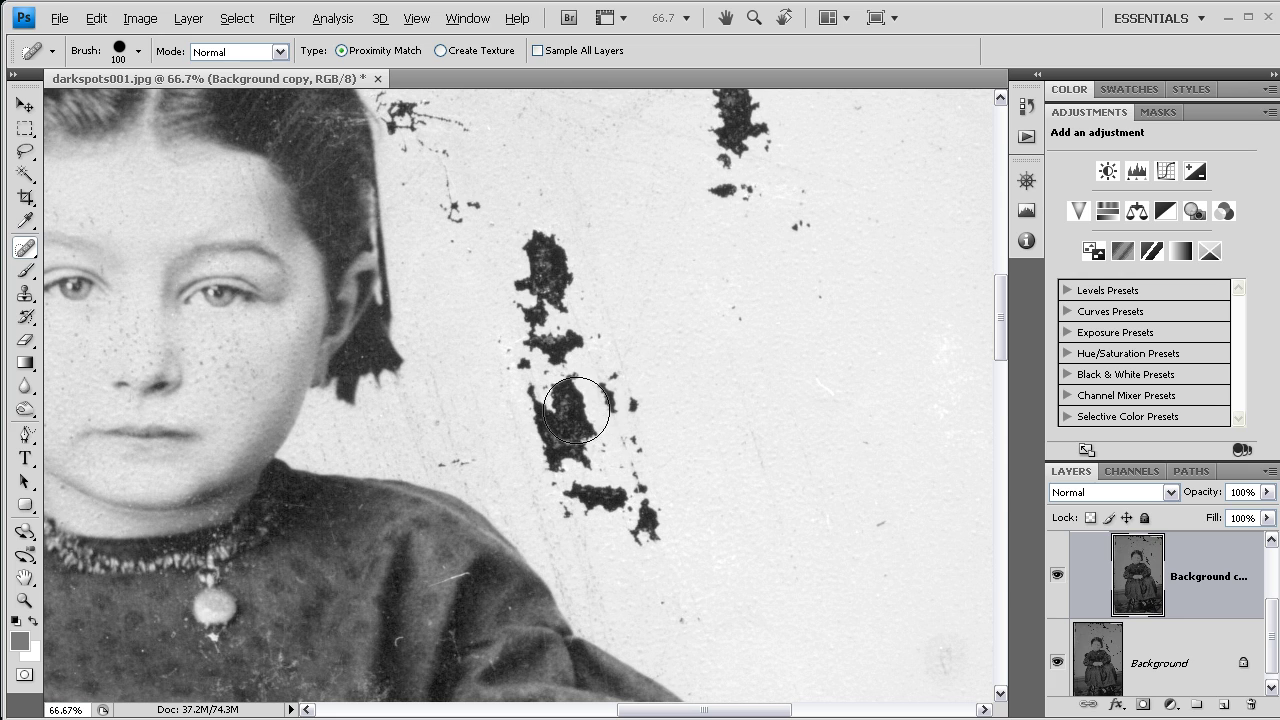
{"action": "left_click_drag", "start_coordinate": [1001, 313], "coordinate": [1001, 301]}
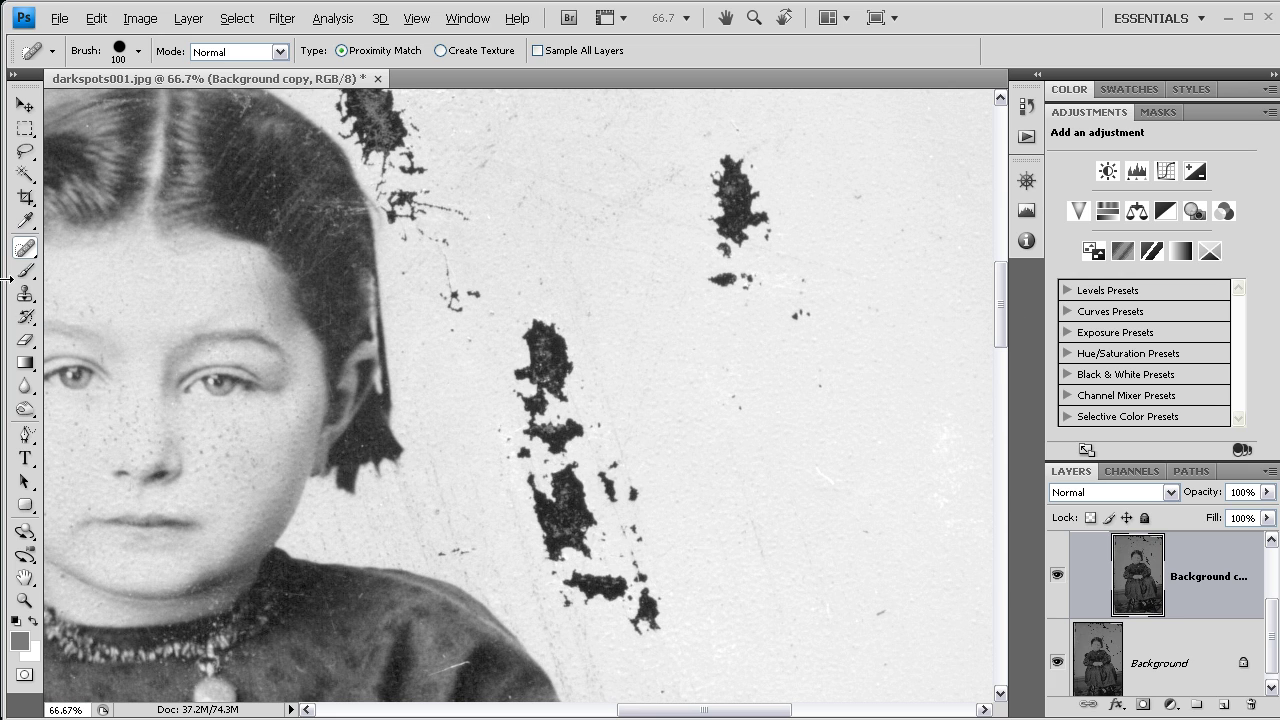
{"action": "left_click", "coordinate": [27, 252]}
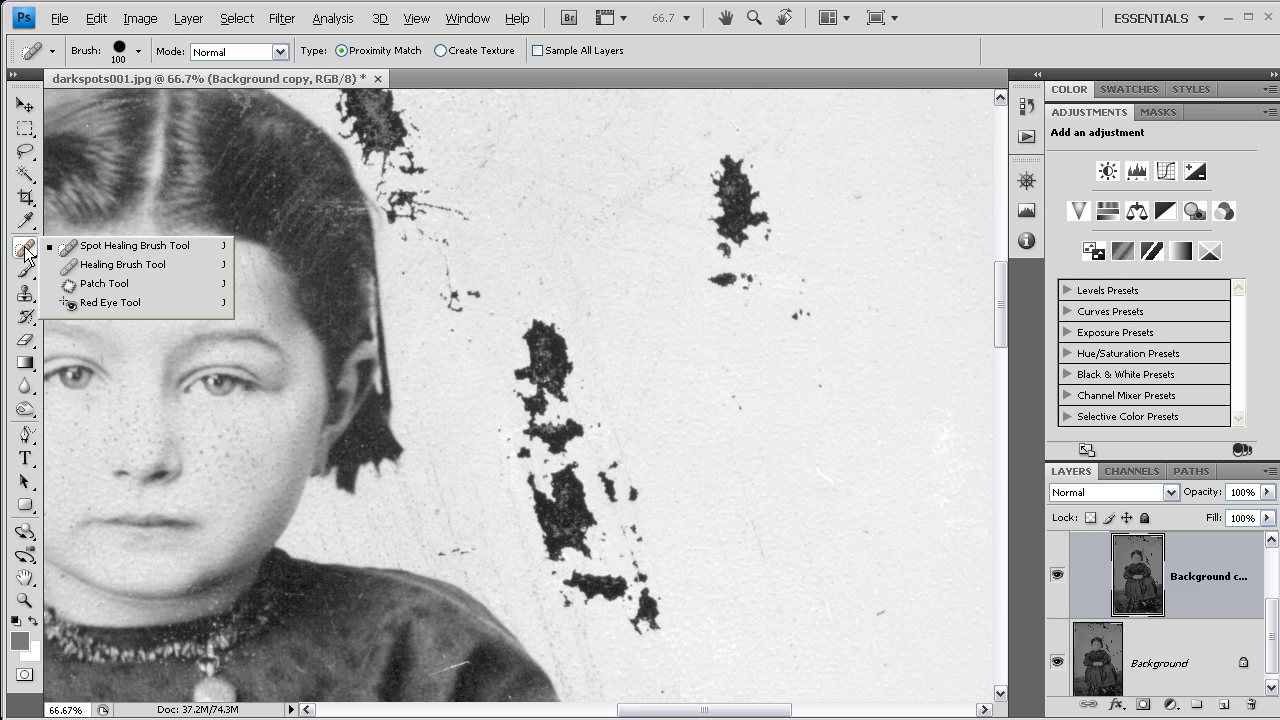
Switch to the Healing Brush and attempt fixes on the specks, undoing the failed one
{"action": "left_click", "coordinate": [110, 266]}
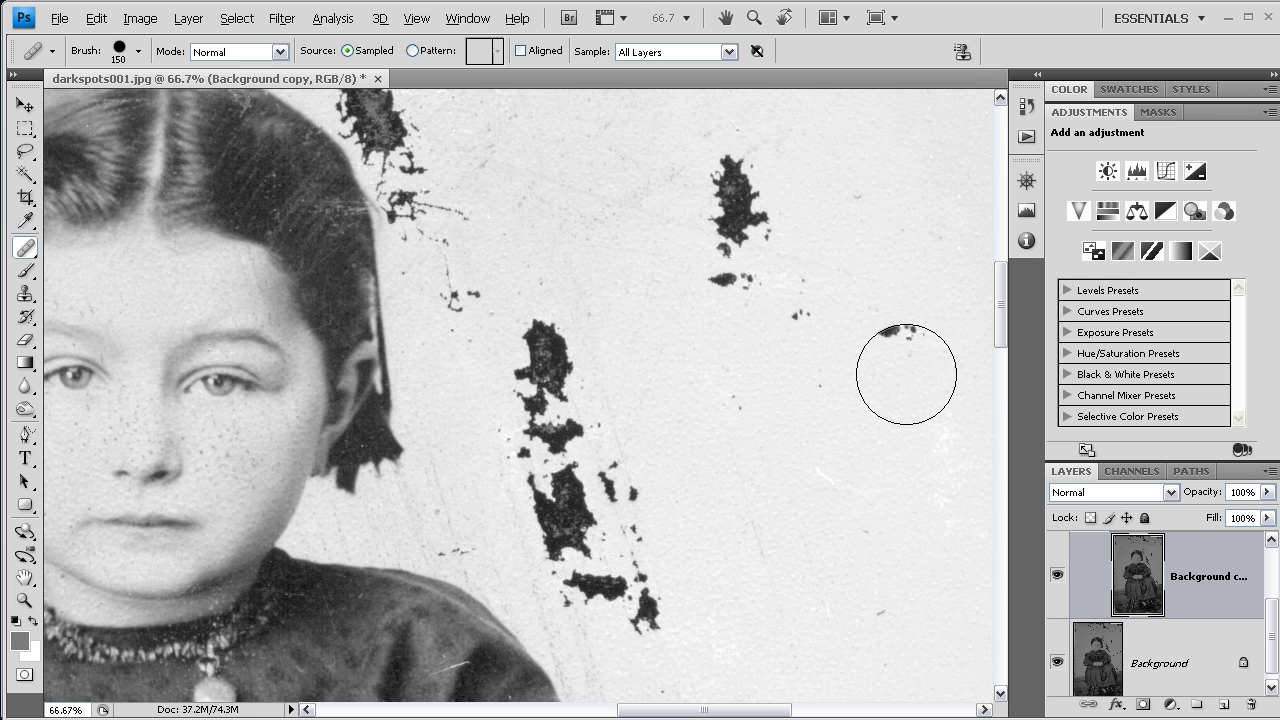
{"action": "left_click", "coordinate": [906, 374]}
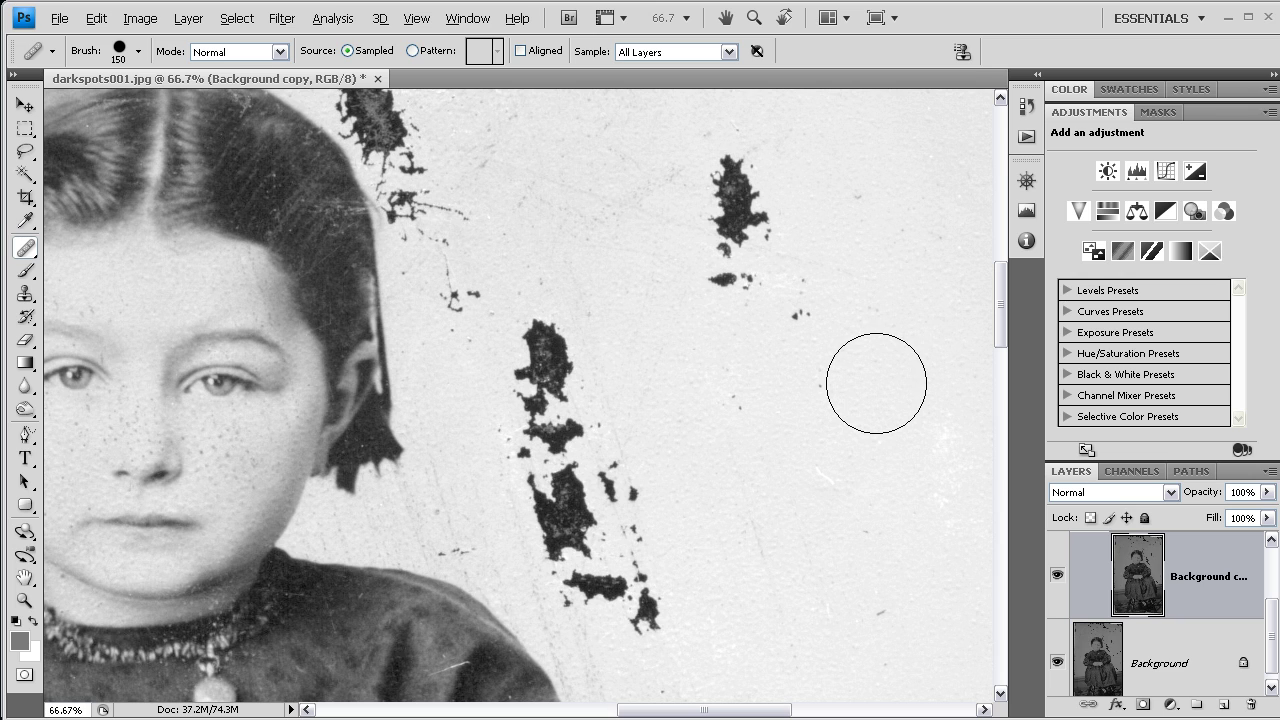
{"action": "left_click", "coordinate": [548, 357]}
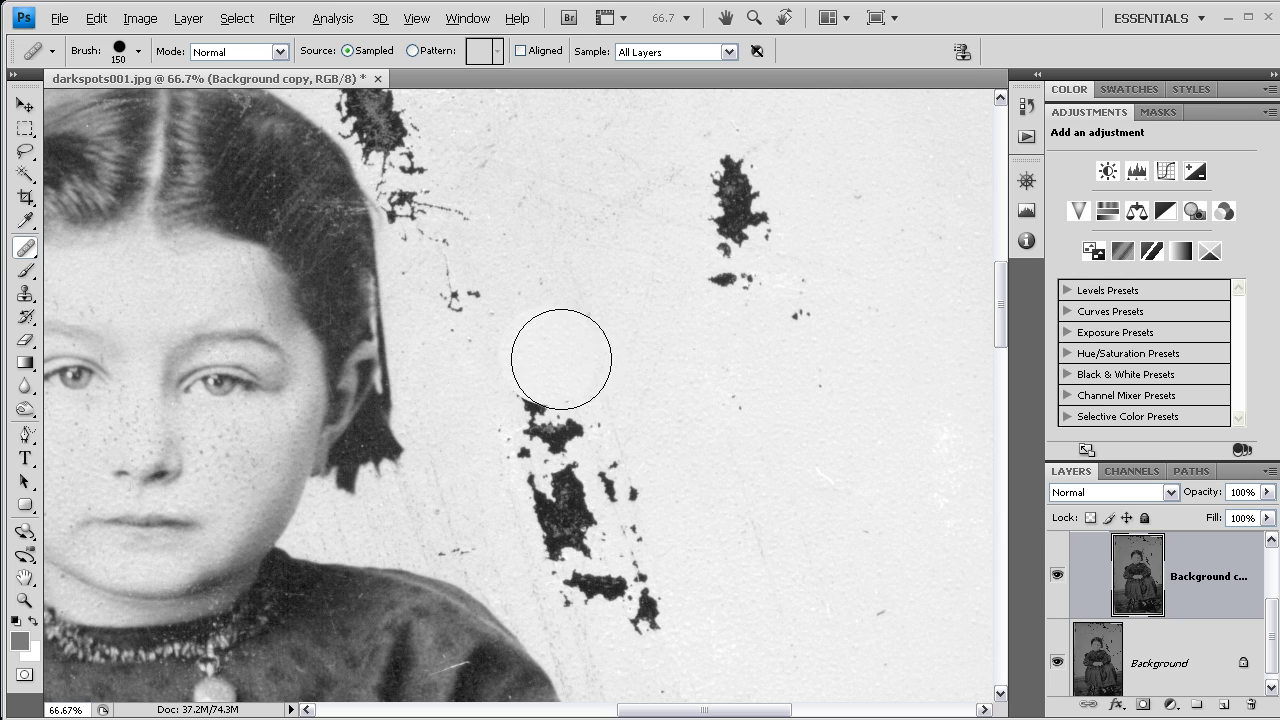
{"action": "key", "text": "ctrl+z"}
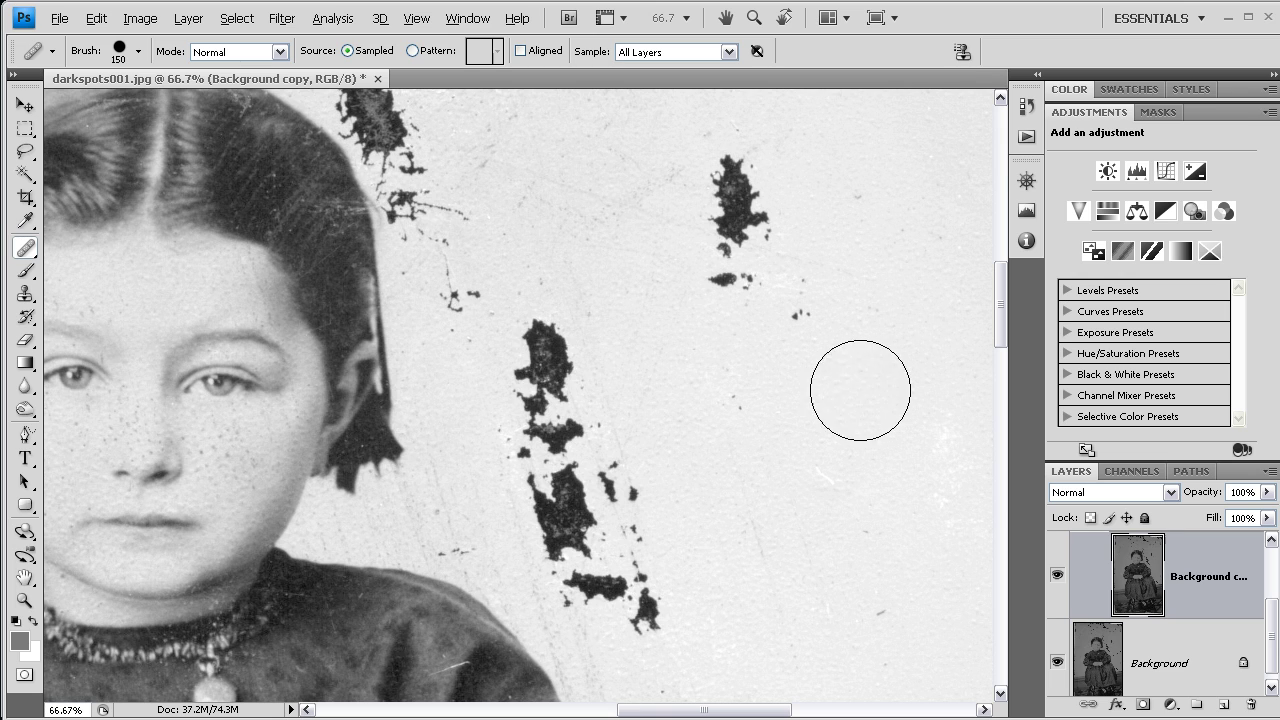
{"action": "left_click", "coordinate": [816, 366]}
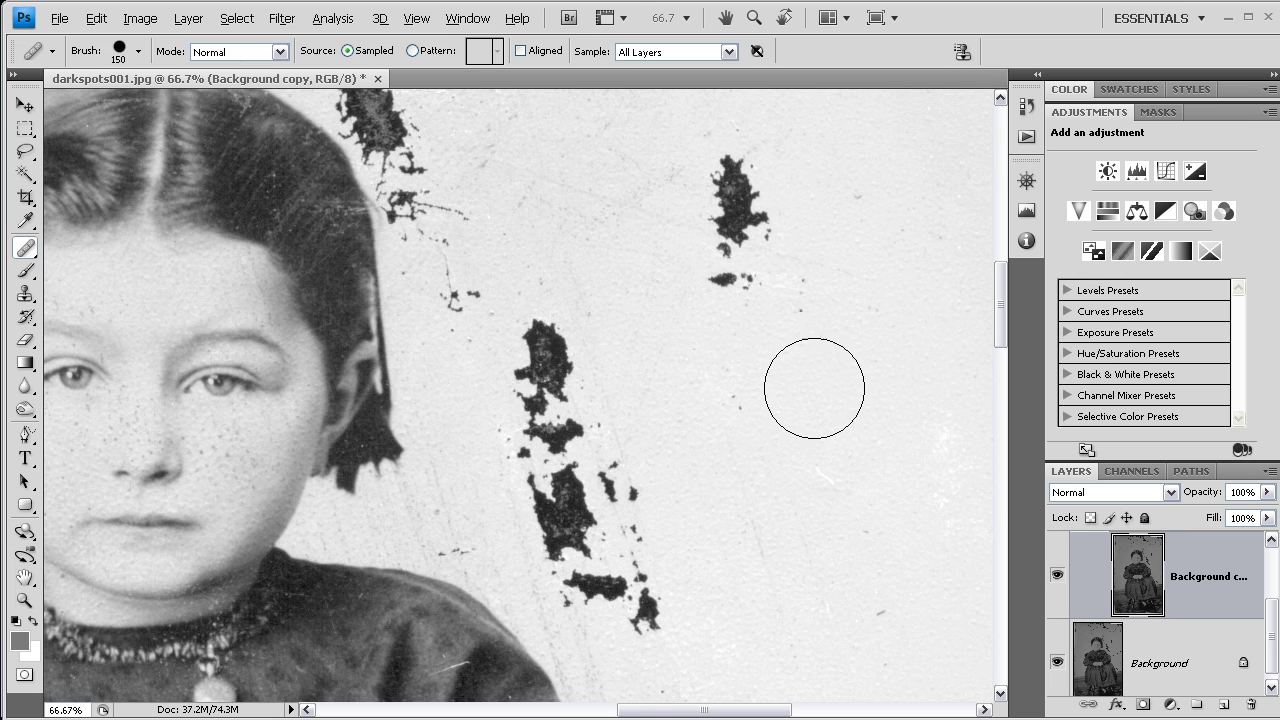
Alt-sample clean background and paint over the column of blotches beside the face
{"action": "key", "text": "alt"}
{"action": "left_click", "coordinate": [866, 368], "text": "alt"}
{"action": "mouse_move", "coordinate": [586, 353]}
{"action": "left_mouse_down"}
{"action": "mouse_move", "coordinate": [560, 343]}
{"action": "mouse_move", "coordinate": [537, 357]}
{"action": "mouse_move", "coordinate": [550, 357]}
{"action": "left_mouse_up"}
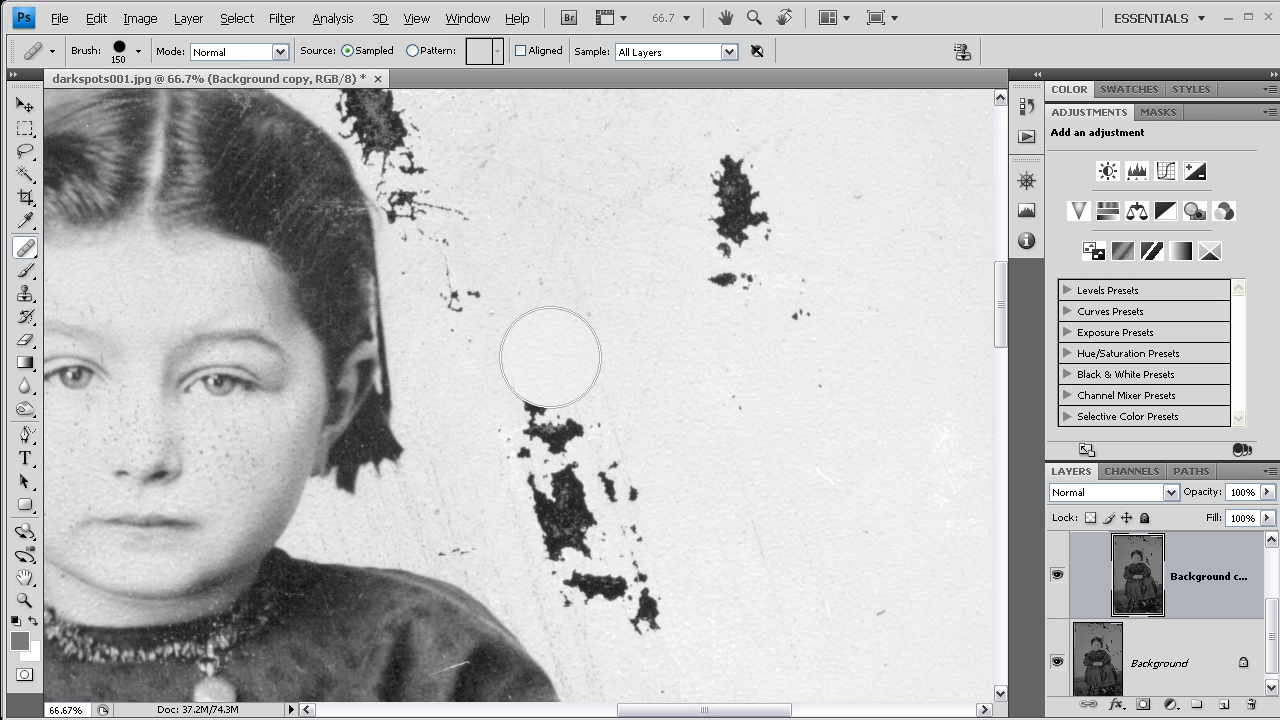
{"action": "key", "text": "ctrl+alt+z"}
{"action": "key", "text": "ctrl+alt+z"}
{"action": "key", "text": "ctrl+alt+z"}
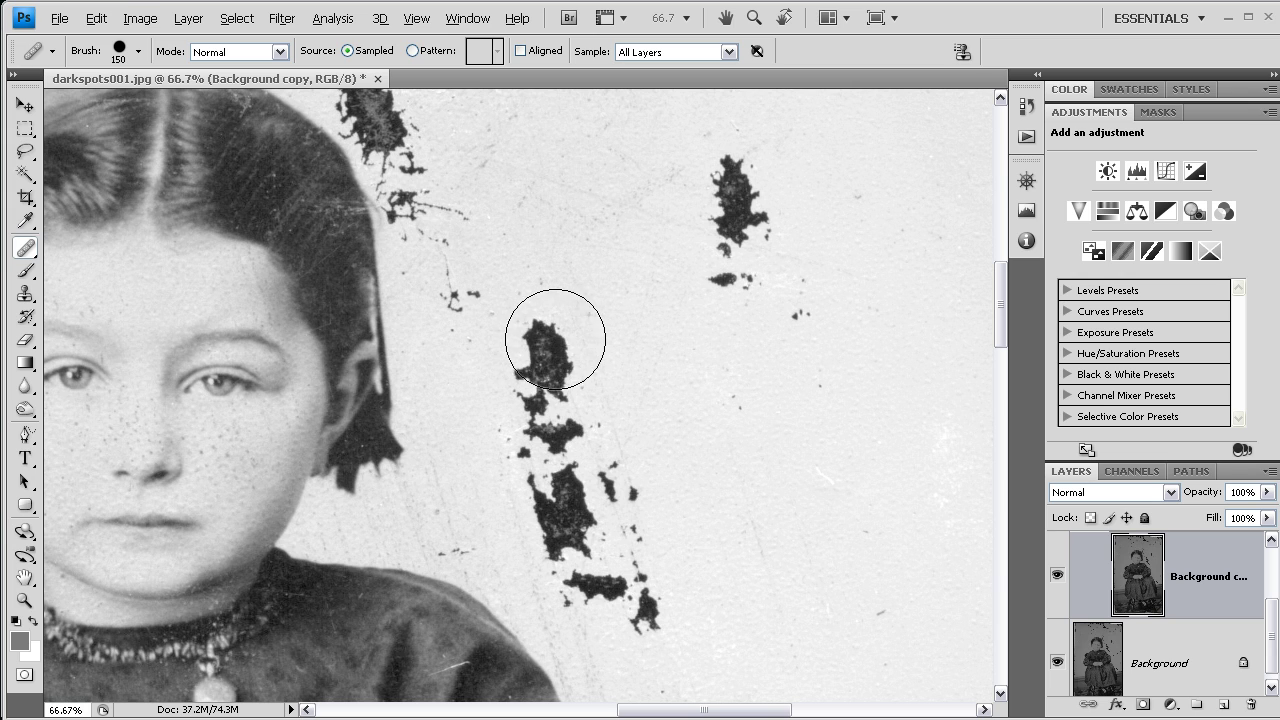
{"action": "mouse_move", "coordinate": [550, 343]}
{"action": "left_mouse_down"}
{"action": "mouse_move", "coordinate": [517, 390]}
{"action": "mouse_move", "coordinate": [559, 390]}
{"action": "mouse_move", "coordinate": [516, 420]}
{"action": "mouse_move", "coordinate": [581, 427]}
{"action": "mouse_move", "coordinate": [614, 485]}
{"action": "mouse_move", "coordinate": [528, 467]}
{"action": "mouse_move", "coordinate": [568, 512]}
{"action": "mouse_move", "coordinate": [554, 537]}
{"action": "mouse_move", "coordinate": [586, 558]}
{"action": "mouse_move", "coordinate": [571, 589]}
{"action": "mouse_move", "coordinate": [617, 587]}
{"action": "mouse_move", "coordinate": [644, 619]}
{"action": "mouse_move", "coordinate": [624, 534]}
{"action": "mouse_move", "coordinate": [554, 426]}
{"action": "mouse_move", "coordinate": [580, 463]}
{"action": "left_mouse_up"}
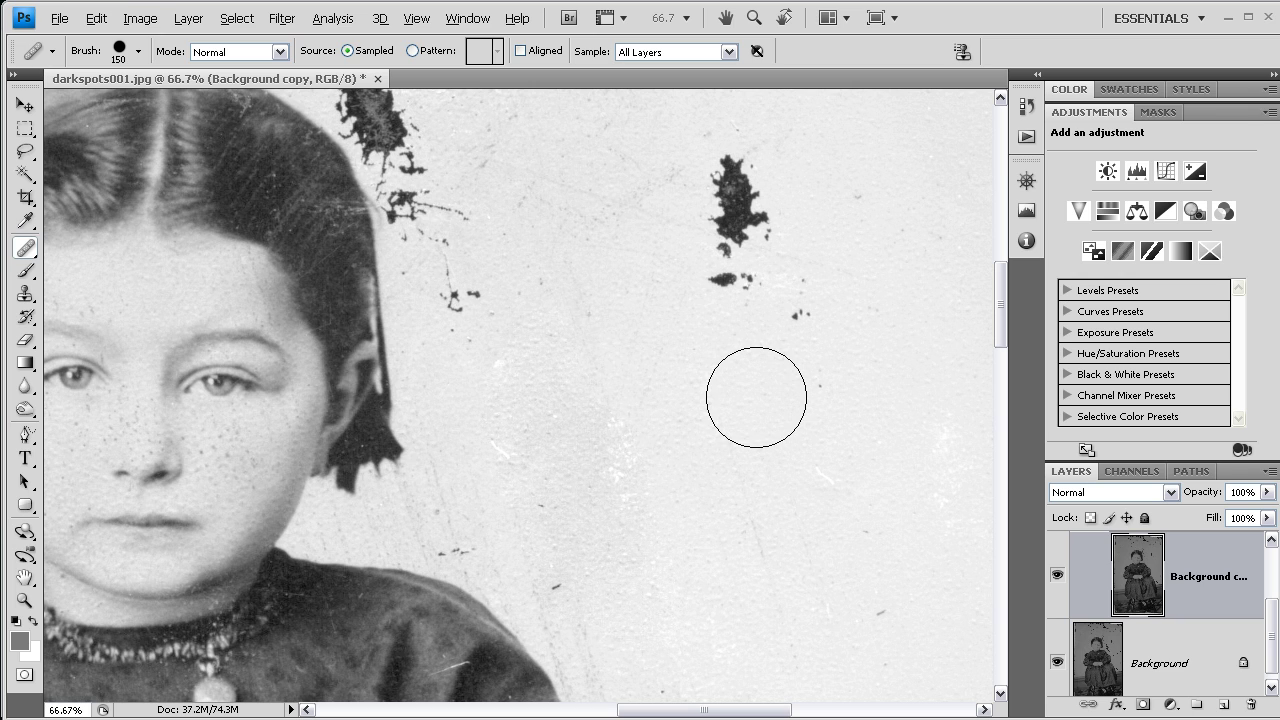
{"action": "mouse_move", "coordinate": [543, 366]}
{"action": "left_mouse_down"}
{"action": "mouse_move", "coordinate": [523, 391]}
{"action": "mouse_move", "coordinate": [589, 455]}
{"action": "mouse_move", "coordinate": [695, 483]}
{"action": "mouse_move", "coordinate": [781, 463]}
{"action": "mouse_move", "coordinate": [751, 431]}
{"action": "mouse_move", "coordinate": [541, 397]}
{"action": "mouse_move", "coordinate": [582, 542]}
{"action": "mouse_move", "coordinate": [623, 523]}
{"action": "left_mouse_up"}
{"action": "left_click_drag", "start_coordinate": [568, 365], "coordinate": [558, 458]}
{"action": "left_click_drag", "start_coordinate": [1268, 624], "coordinate": [1273, 588]}
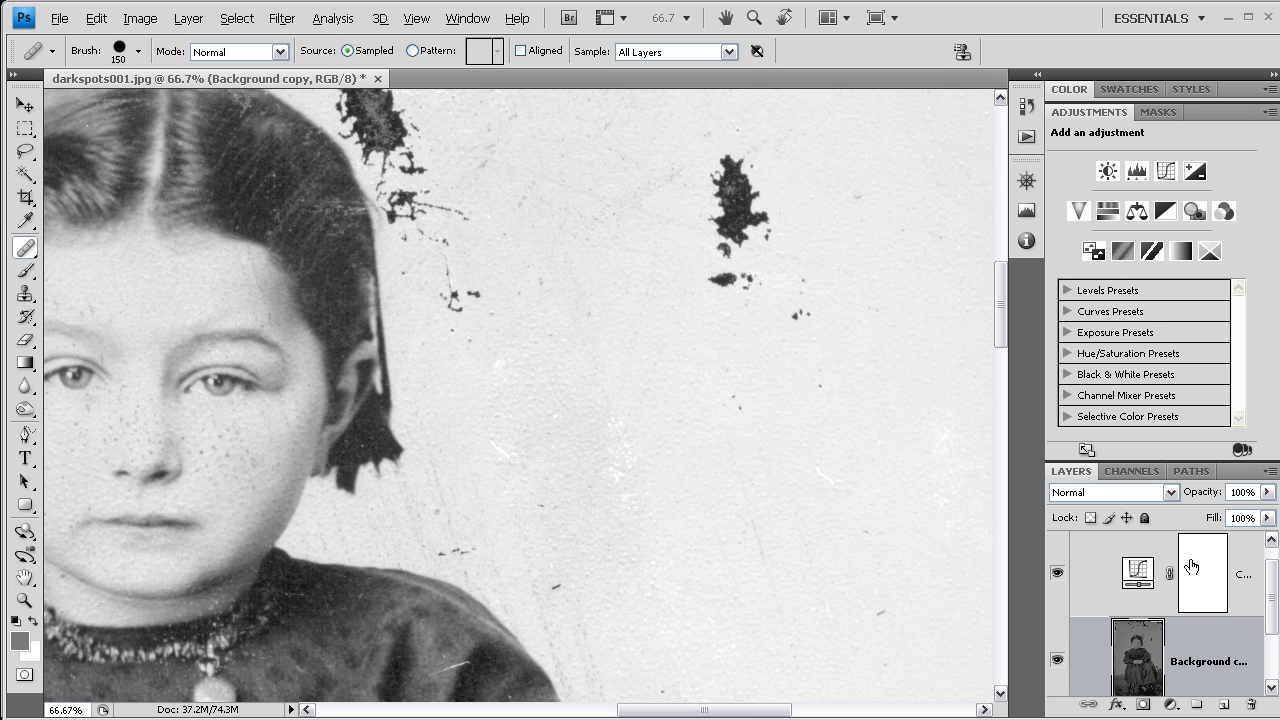
Hide and re-show the Curves 1 layer to compare the brightened result
{"action": "left_click", "coordinate": [1096, 566]}
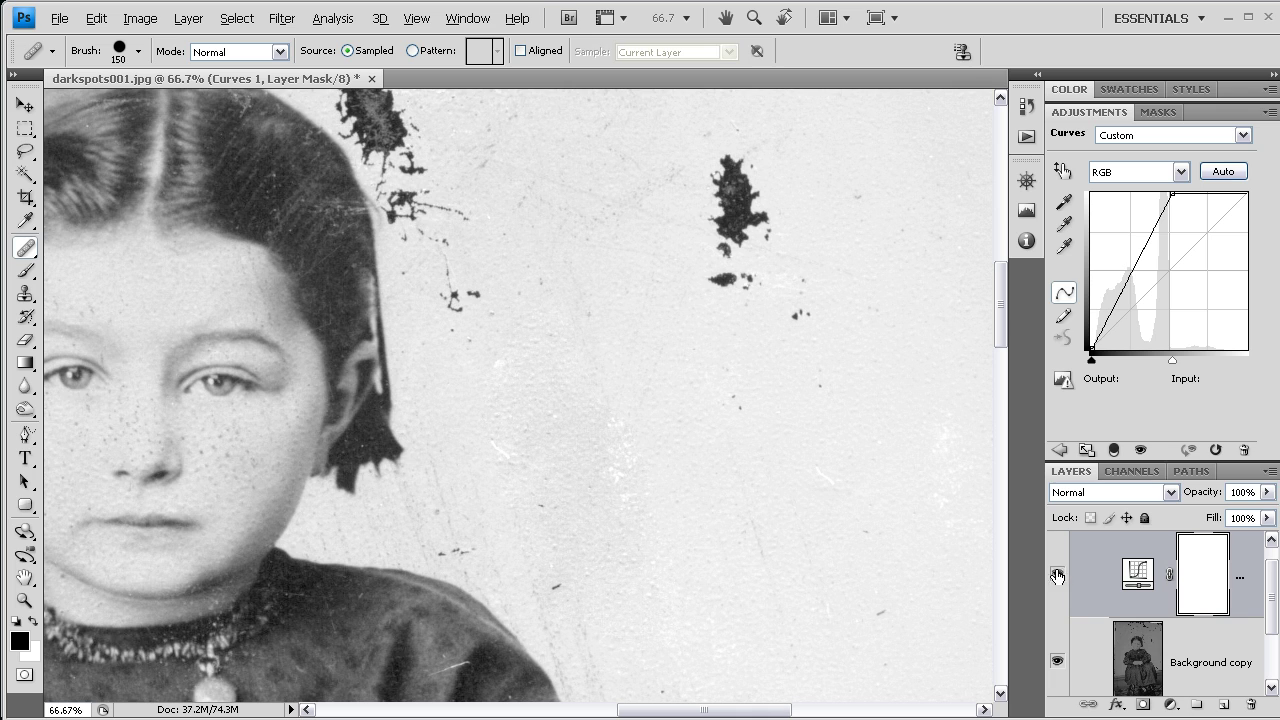
{"action": "left_click", "coordinate": [1057, 575]}
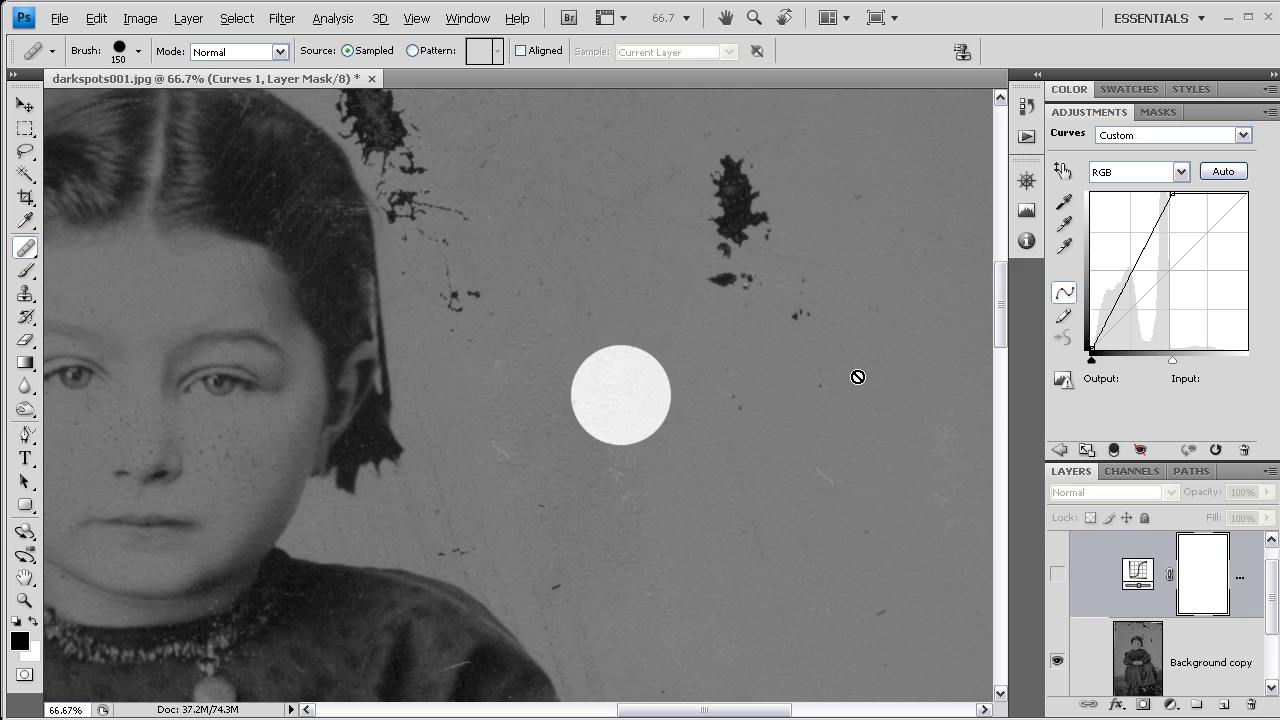
{"action": "left_click", "coordinate": [1057, 574]}
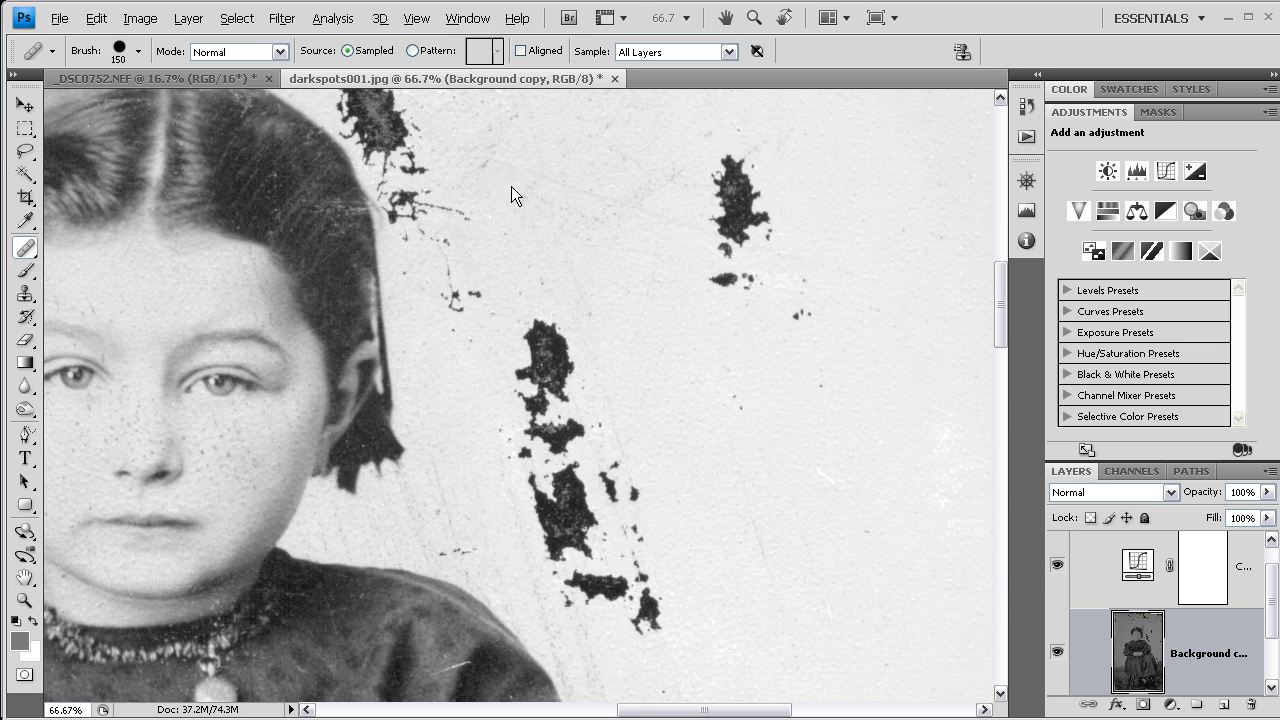
Bring up _DSC0752.NEF at 33.3% zoom, scrolled to the grey water above the large pad
{"action": "left_click", "coordinate": [190, 84]}
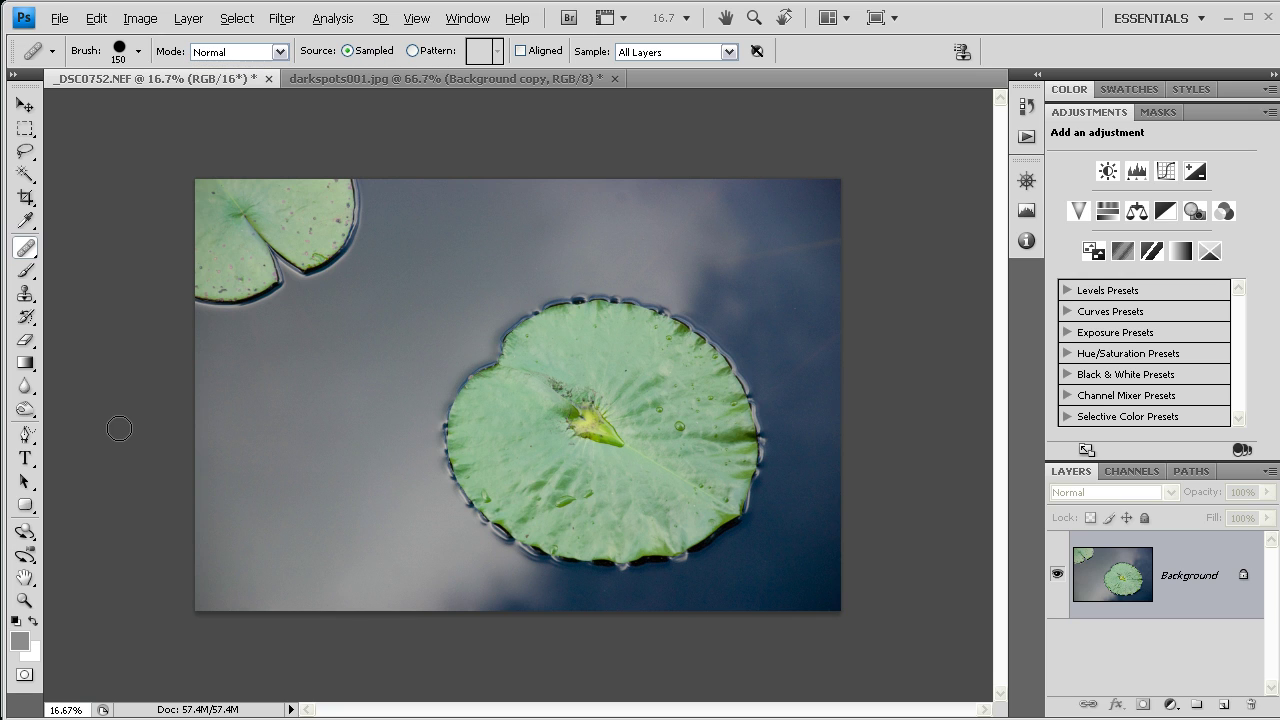
{"action": "key", "text": "ctrl+plus"}
{"action": "key", "text": "ctrl+plus"}
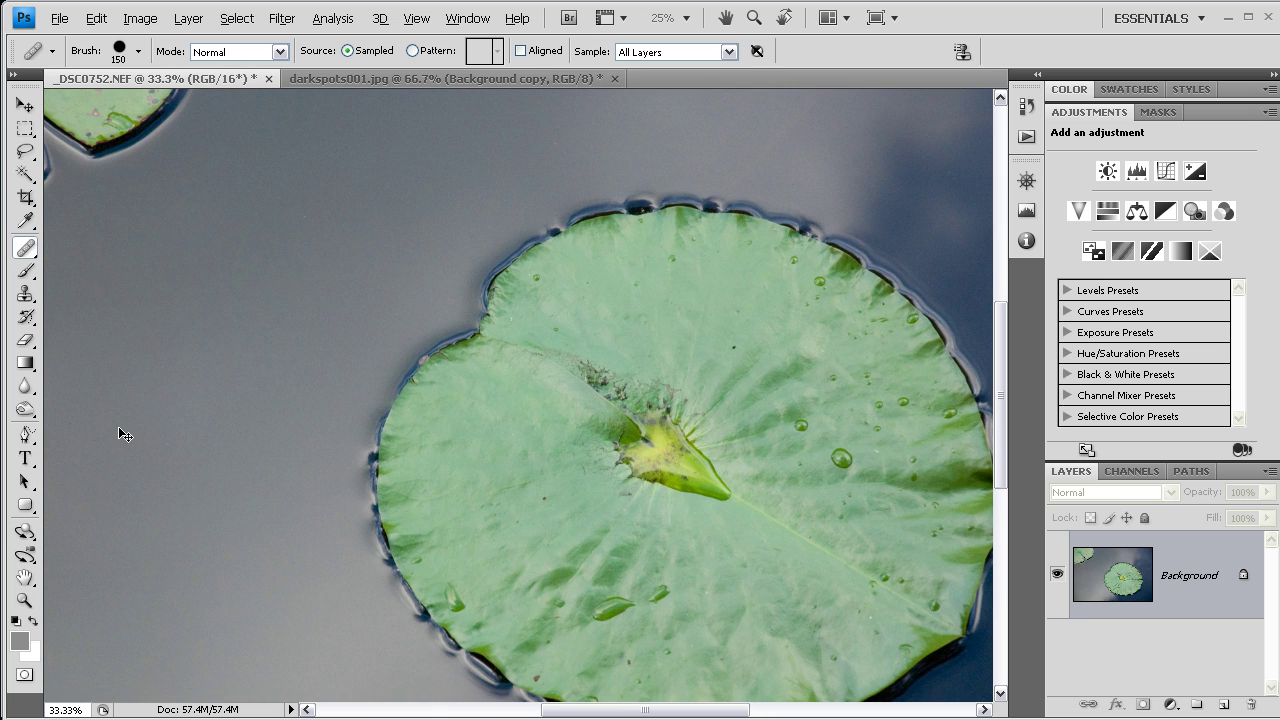
{"action": "left_click", "coordinate": [119, 428]}
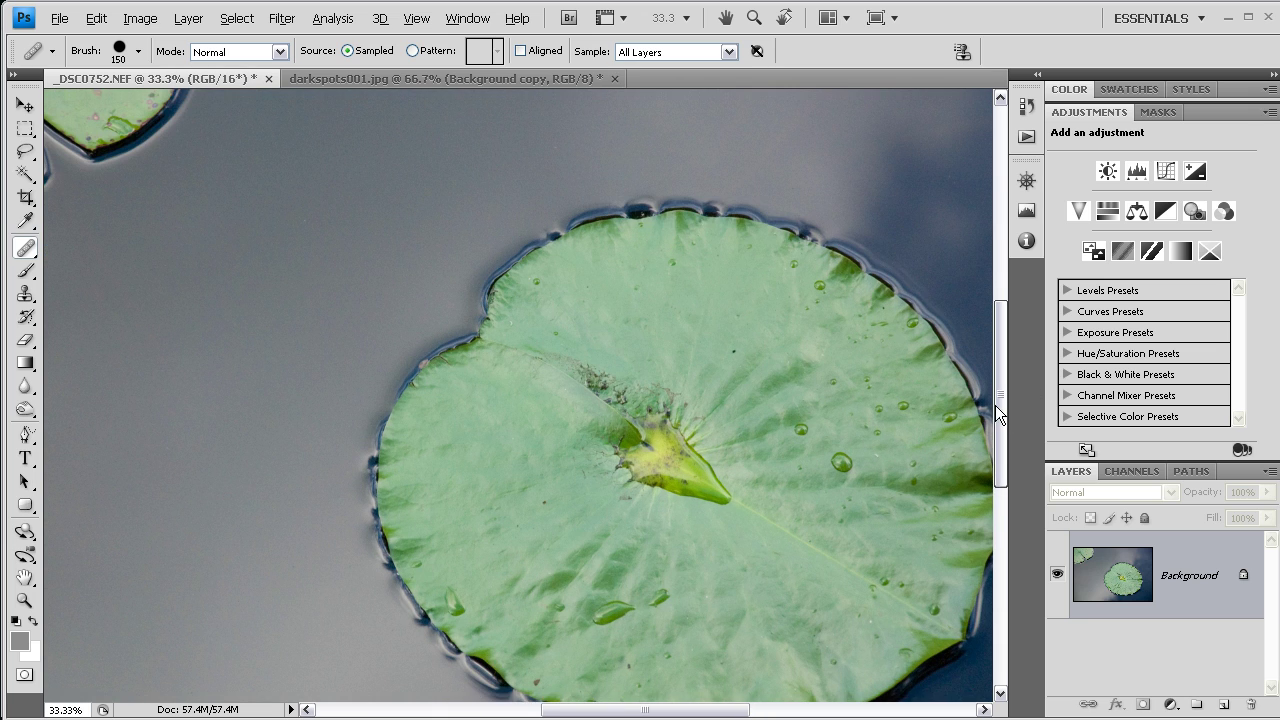
{"action": "mouse_move", "coordinate": [998, 410]}
{"action": "left_mouse_down"}
{"action": "mouse_move", "coordinate": [998, 338]}
{"action": "mouse_move", "coordinate": [995, 365]}
{"action": "left_mouse_up"}
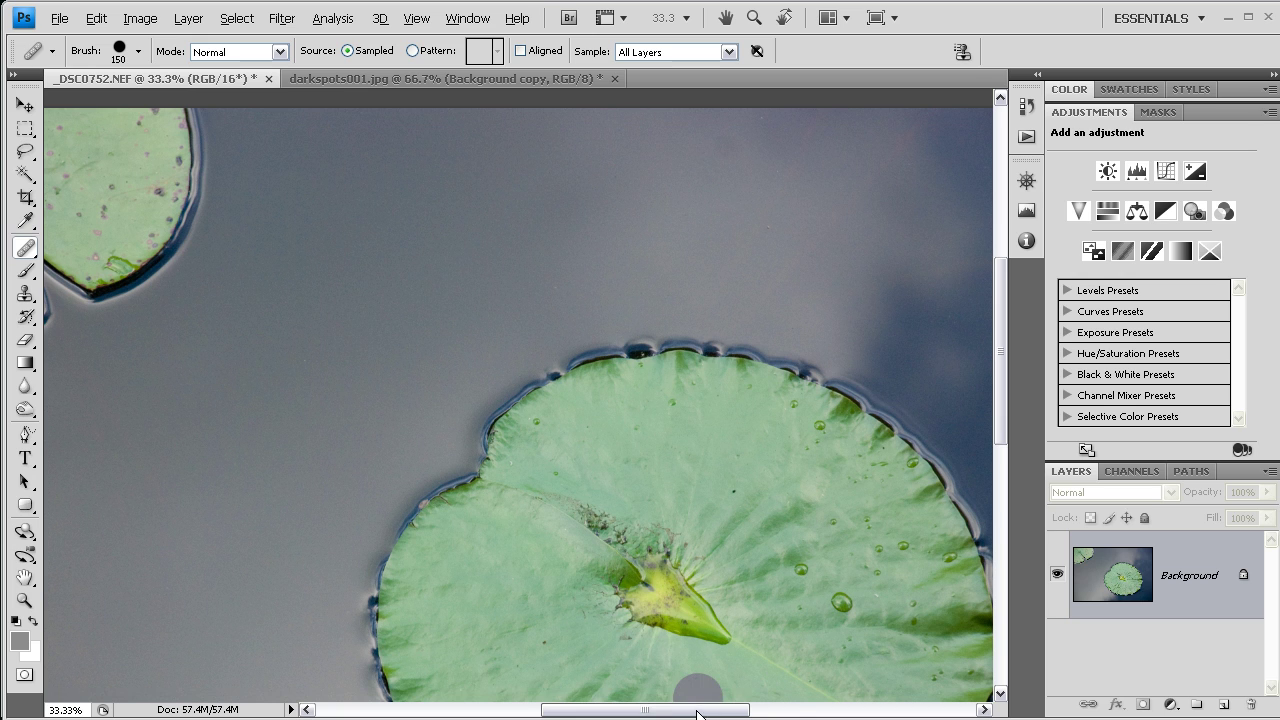
{"action": "left_click_drag", "start_coordinate": [697, 713], "coordinate": [751, 713]}
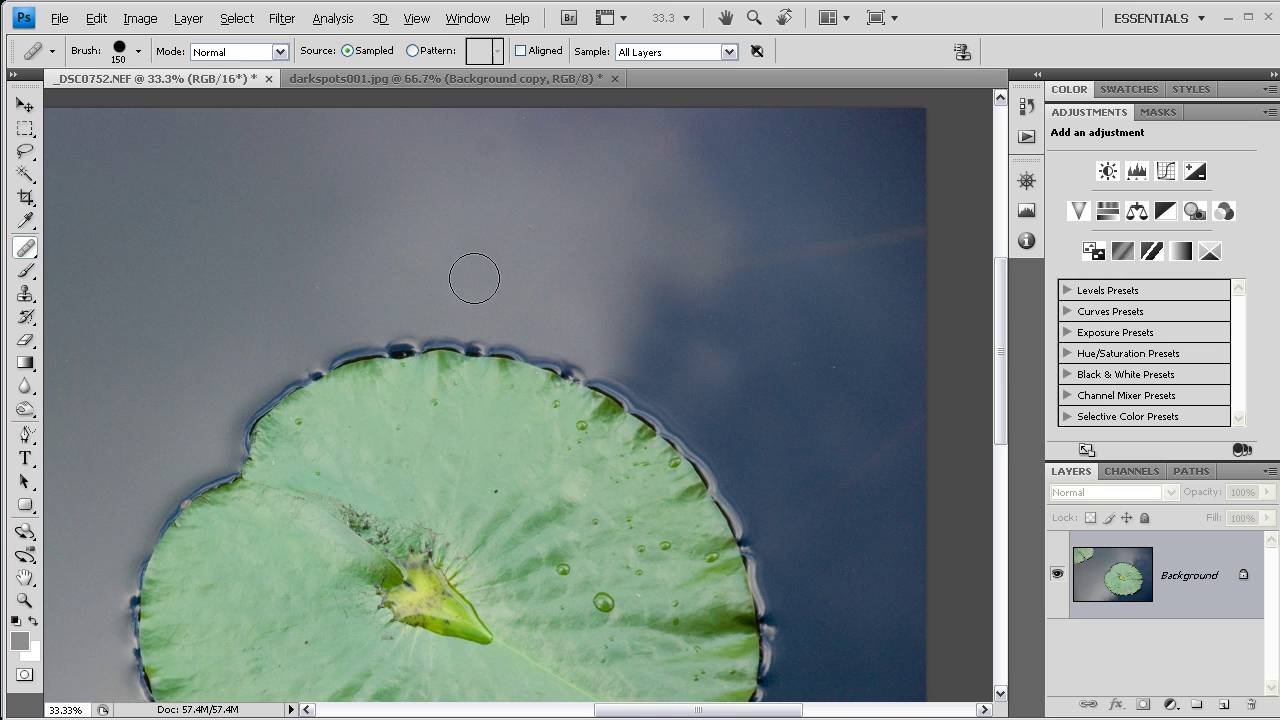
Dab healing onto several spots across the grey water above the lily pad
{"action": "left_click", "coordinate": [623, 172]}
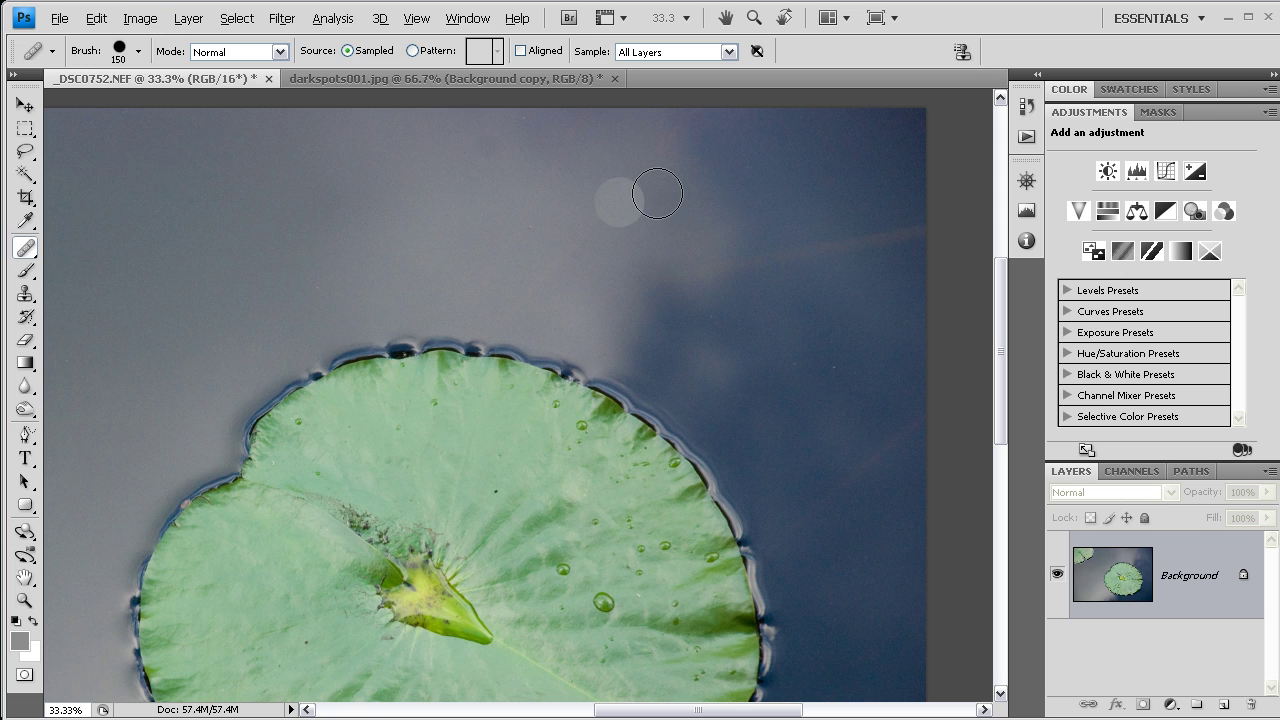
{"action": "left_click", "coordinate": [478, 152]}
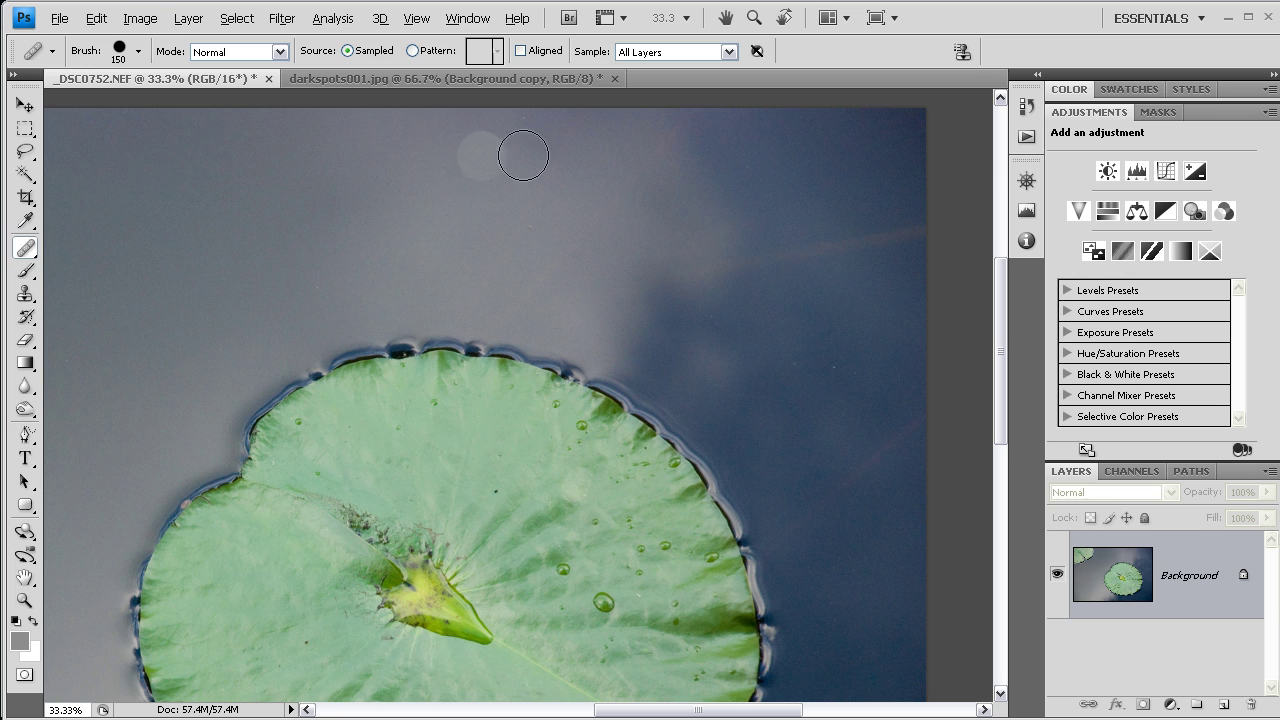
{"action": "left_click", "coordinate": [643, 171]}
{"action": "left_click", "coordinate": [740, 170]}
{"action": "left_click", "coordinate": [771, 149]}
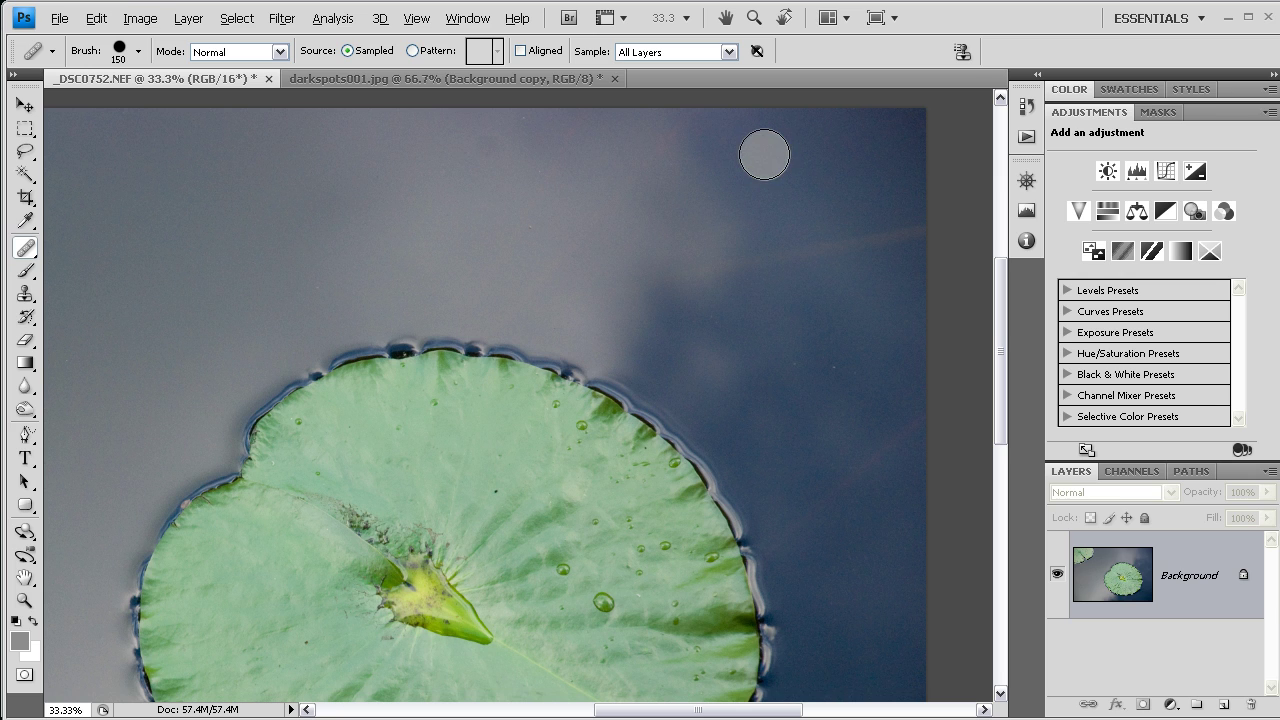
{"action": "left_click", "coordinate": [750, 158]}
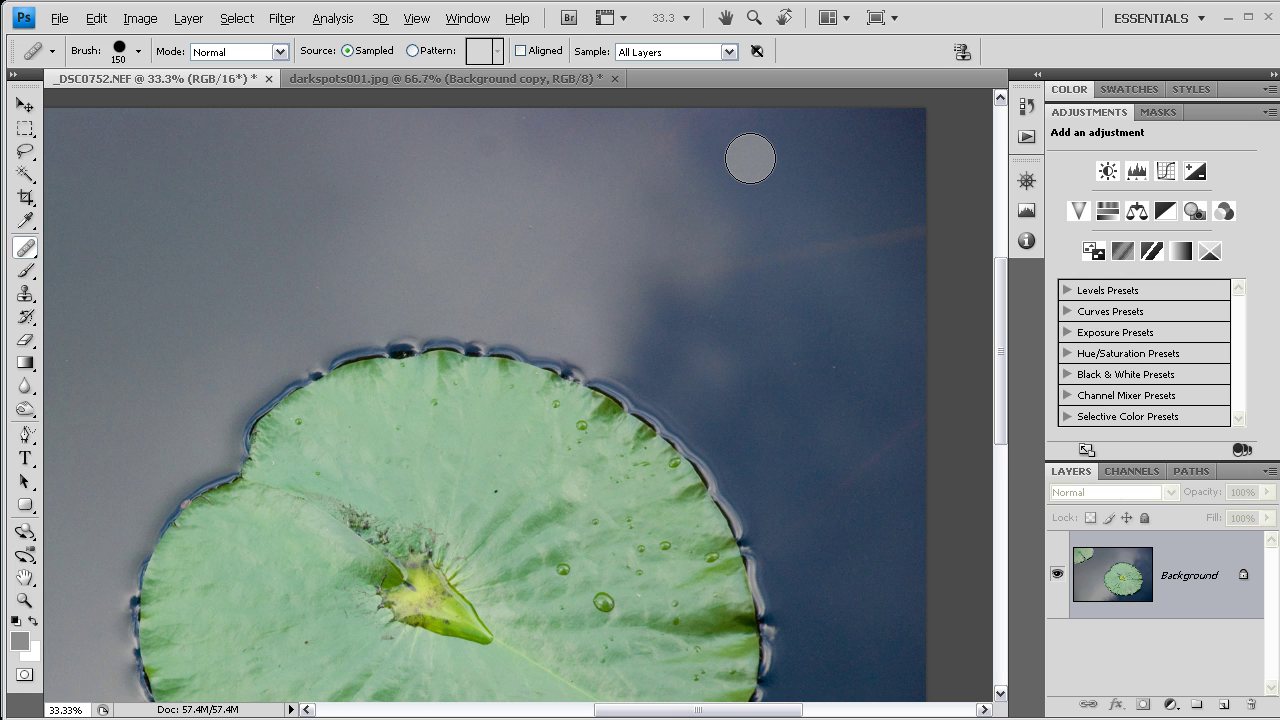
Heal the dust spot, then paint healing strokes over the upper and upper-right water
{"action": "left_click", "coordinate": [323, 203]}
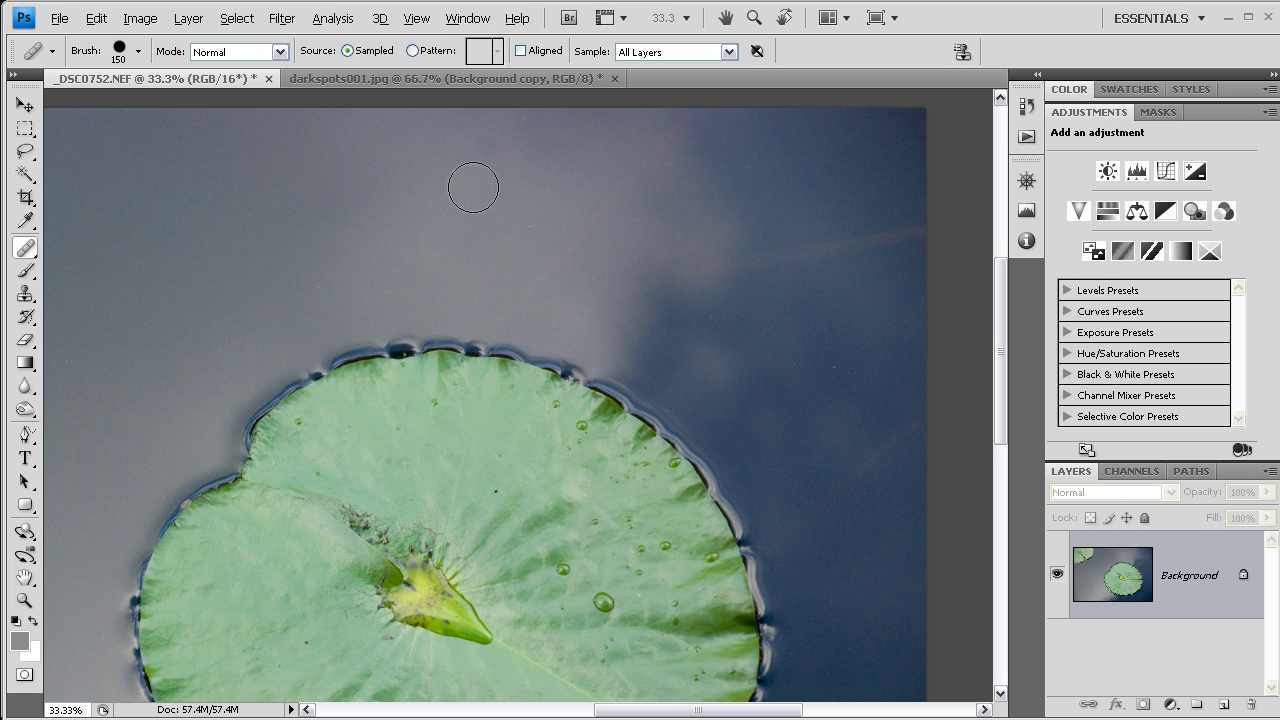
{"action": "left_click", "coordinate": [490, 145]}
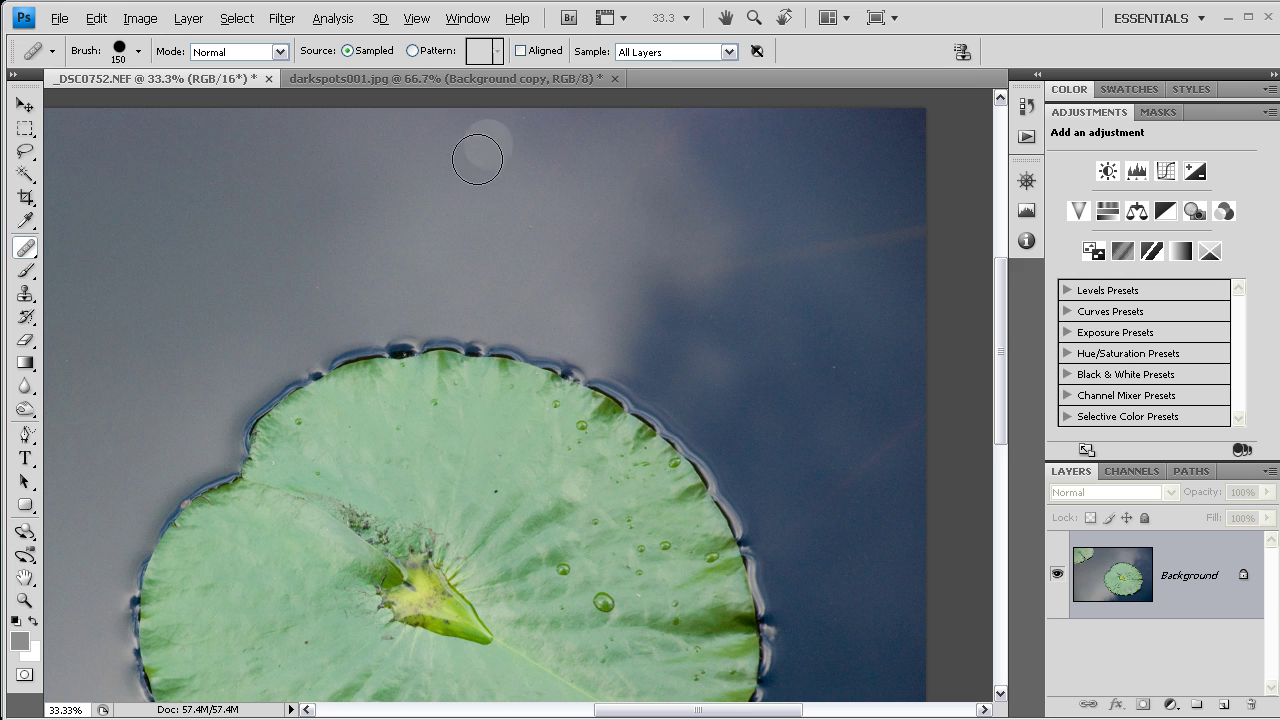
{"action": "mouse_move", "coordinate": [760, 202]}
{"action": "left_mouse_down"}
{"action": "mouse_move", "coordinate": [760, 177]}
{"action": "mouse_move", "coordinate": [794, 180]}
{"action": "left_mouse_up"}
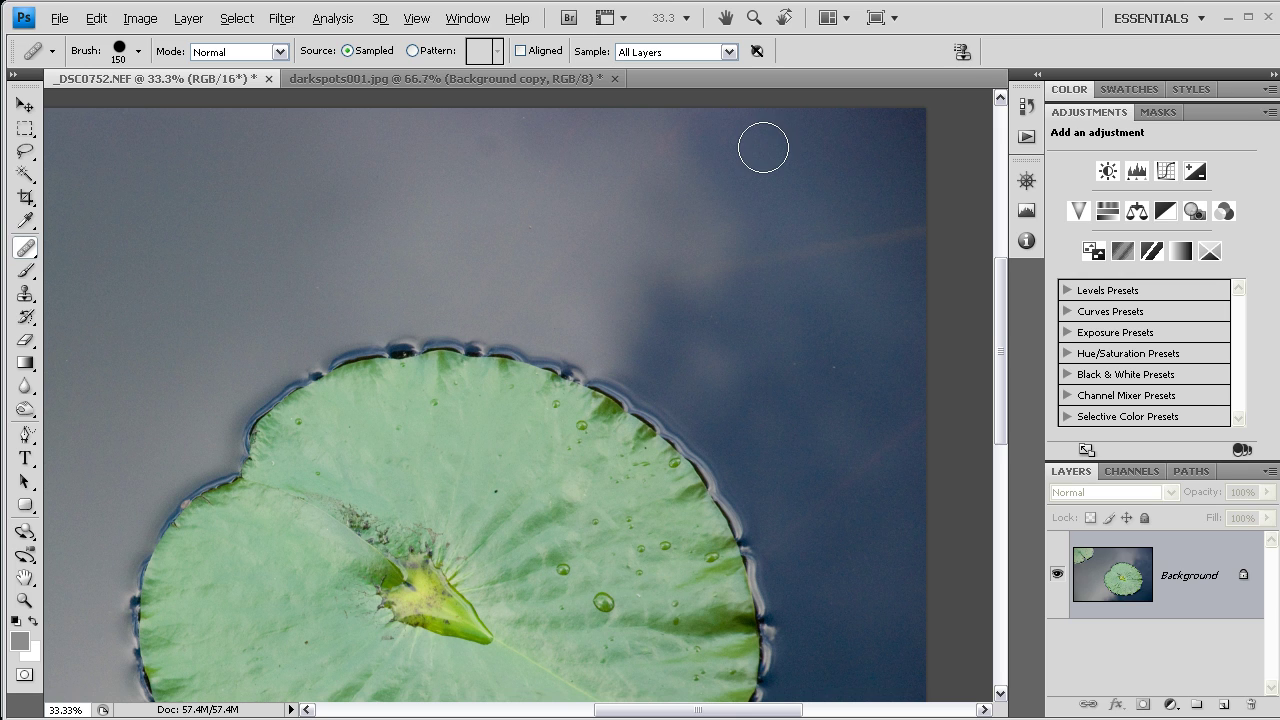
{"action": "mouse_move", "coordinate": [489, 152]}
{"action": "left_mouse_down"}
{"action": "mouse_move", "coordinate": [471, 137]}
{"action": "mouse_move", "coordinate": [460, 151]}
{"action": "mouse_move", "coordinate": [497, 151]}
{"action": "mouse_move", "coordinate": [500, 140]}
{"action": "mouse_move", "coordinate": [470, 137]}
{"action": "left_mouse_up"}
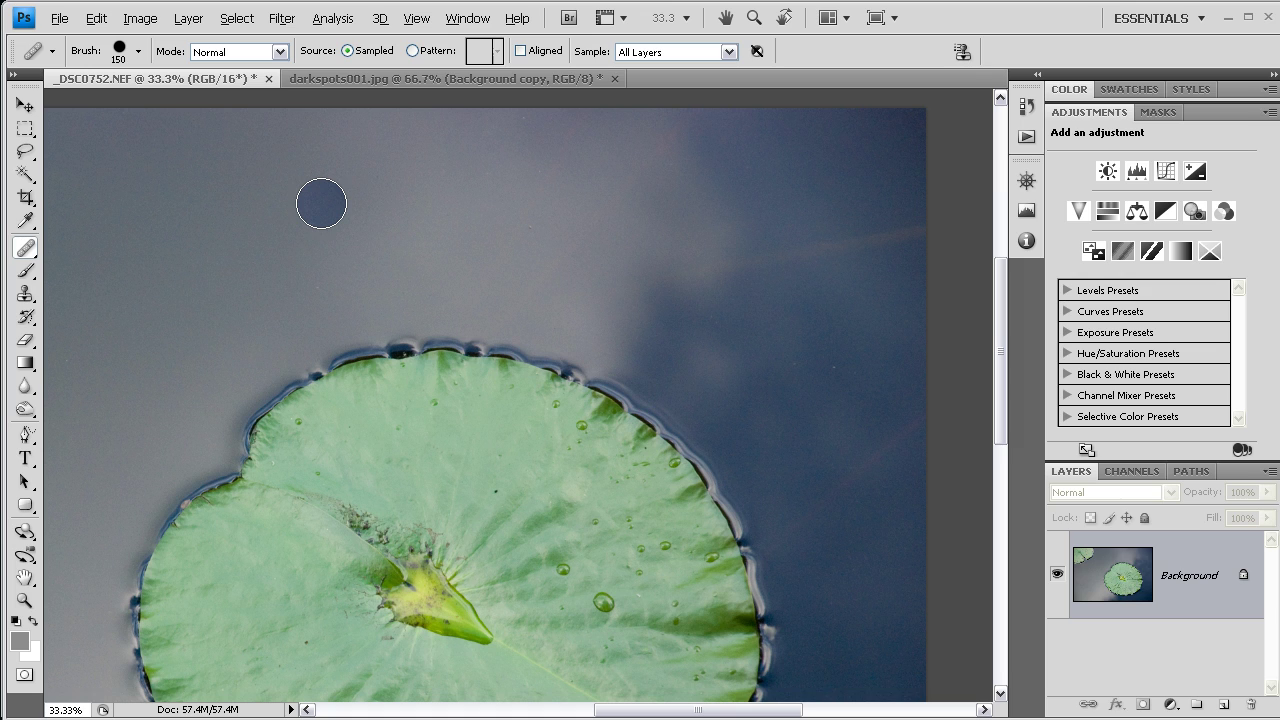
Heal one last dark spot in the water, then return to darkspots001.jpg
{"action": "left_click", "coordinate": [321, 204]}
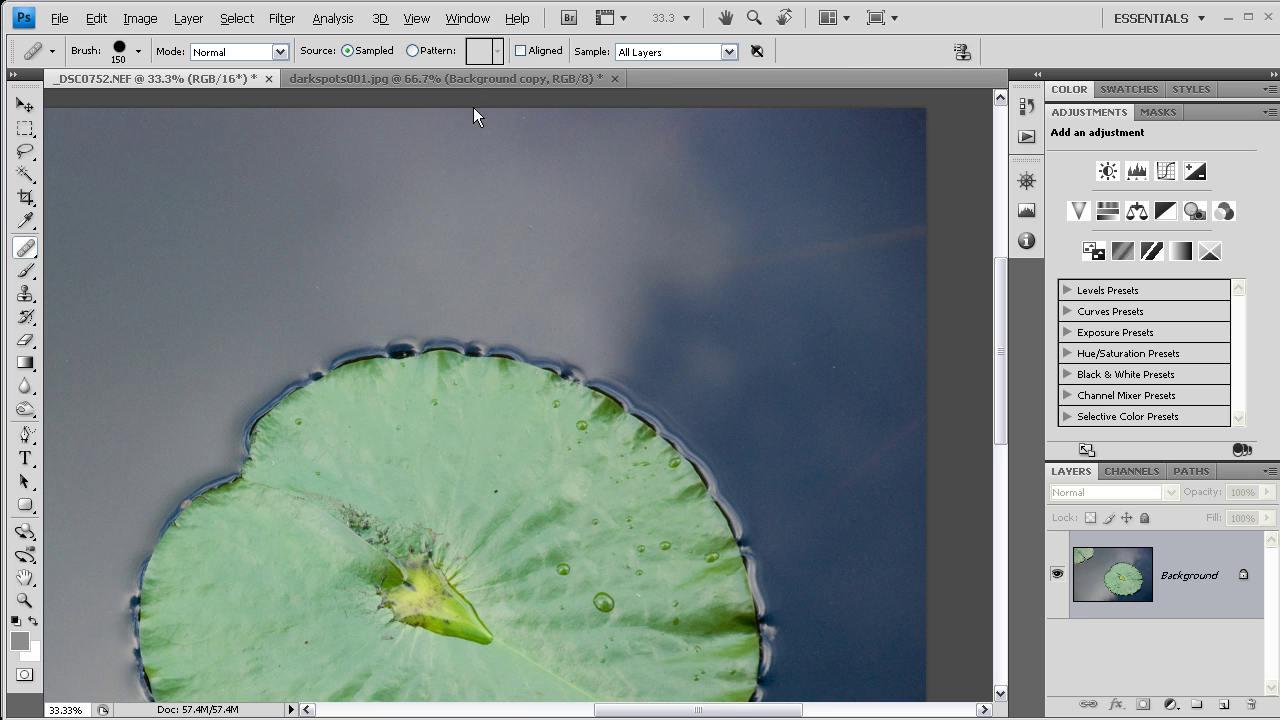
{"action": "left_click", "coordinate": [501, 77]}
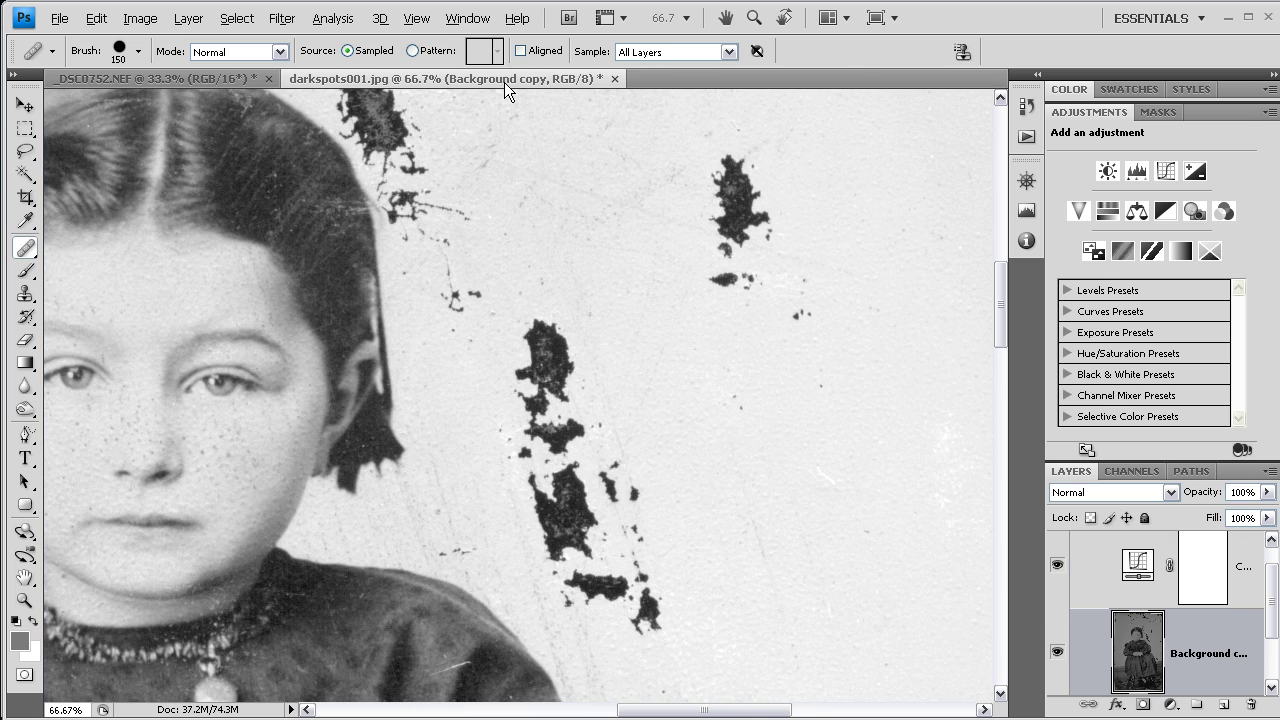